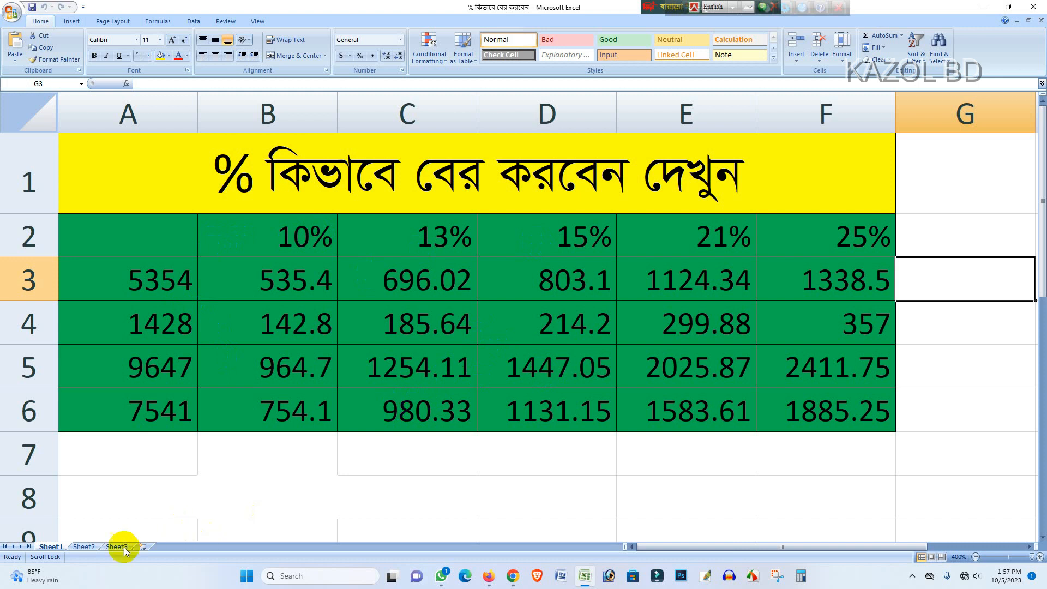
Enter the heading Amount in cell A2 of Sheet2.
left_click(84, 547)
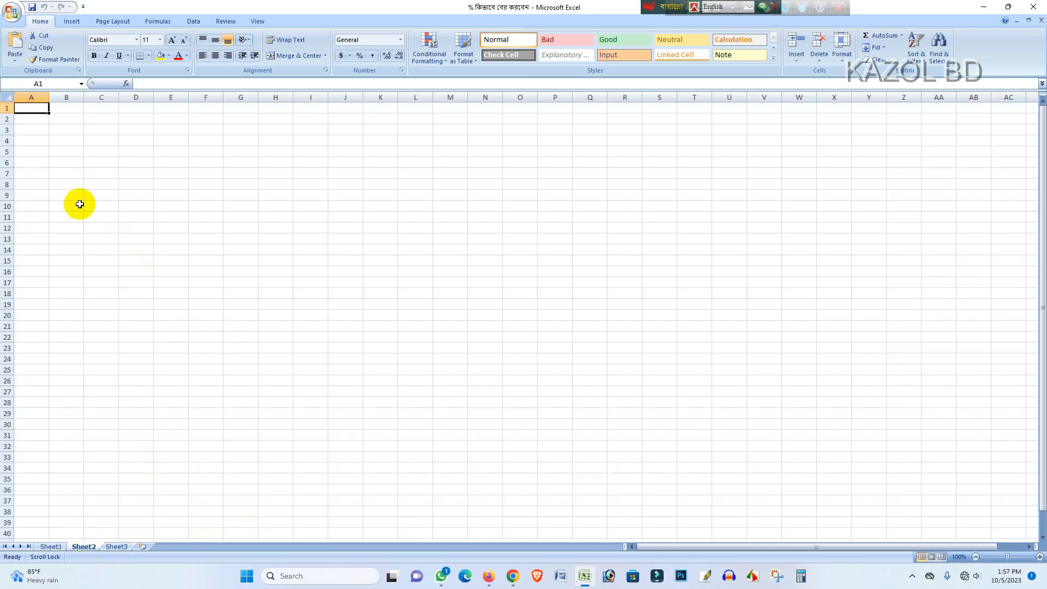
scroll(80, 194, "up", 6)
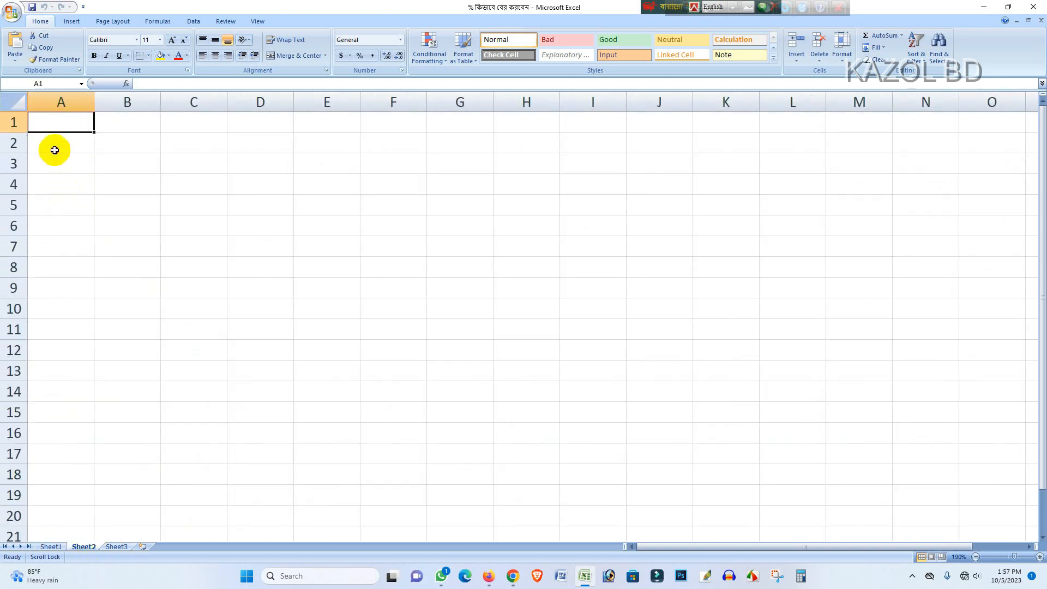
left_click(55, 150)
type("a")
key("BackSpace")
type("Amount")
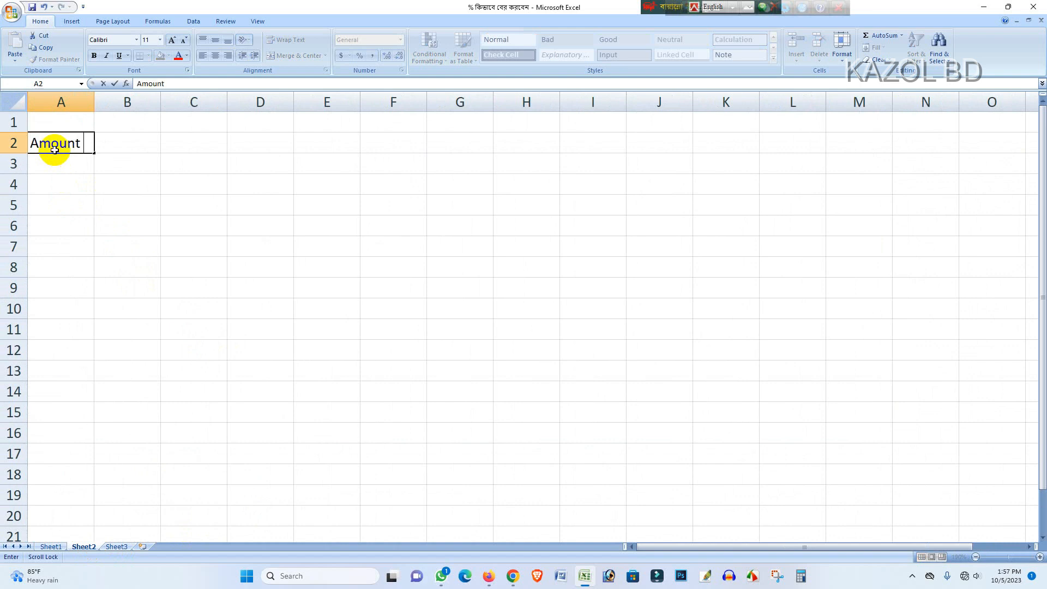
Enter the percentage headings 10%, 13%, 21%, 25% and 30% in cells B2 to F2.
key("Tab")
type("1")
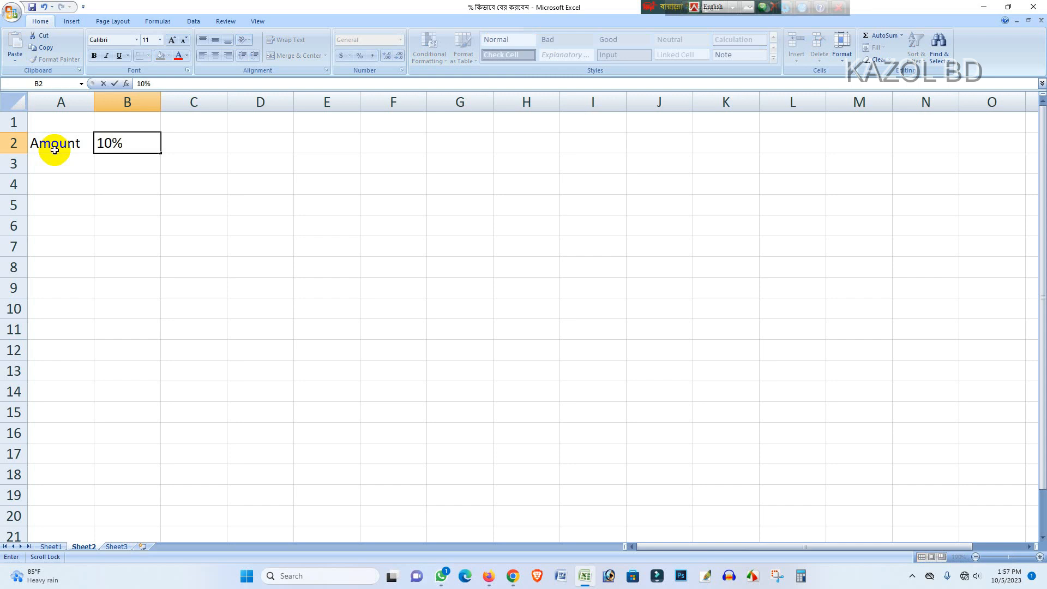
key("Tab")
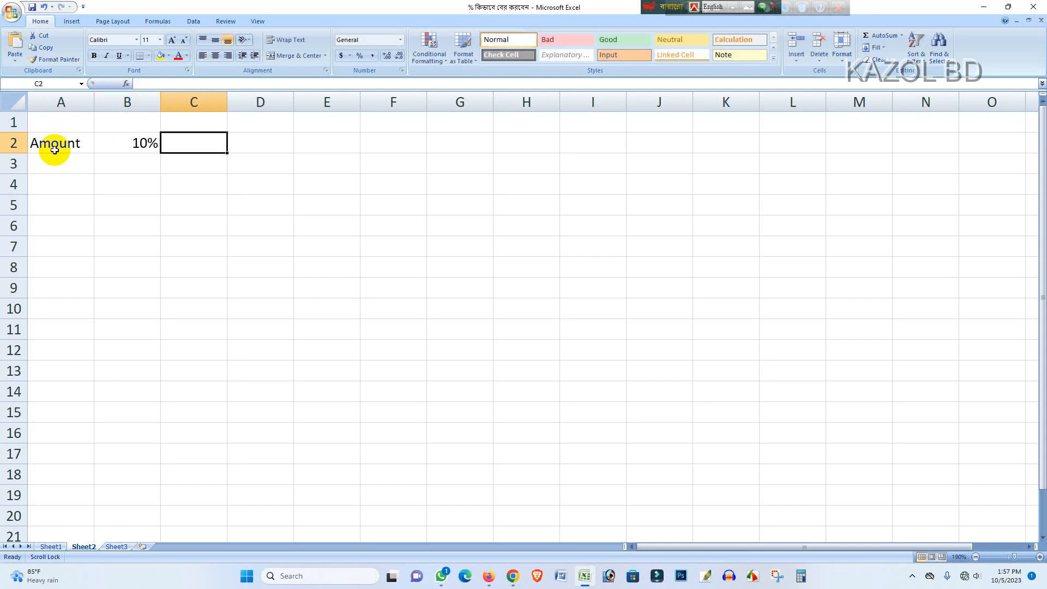
type("13")
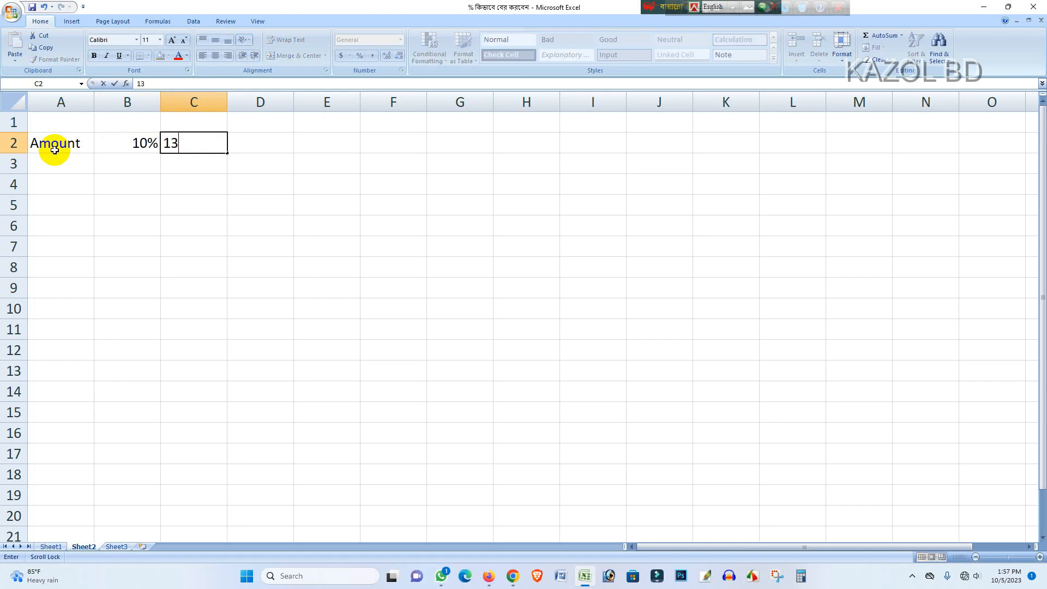
key("Tab")
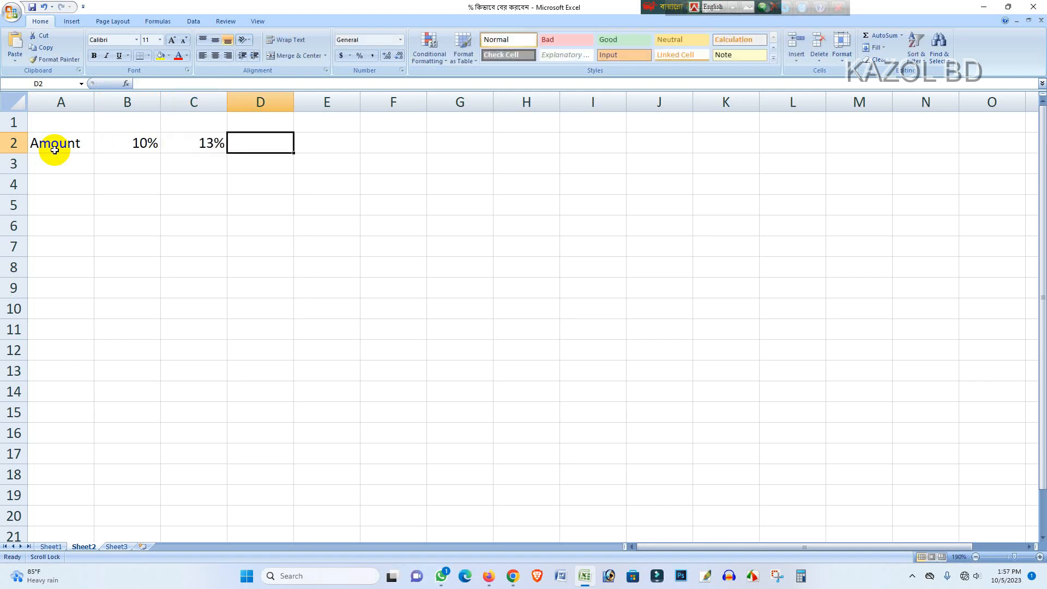
type("21")
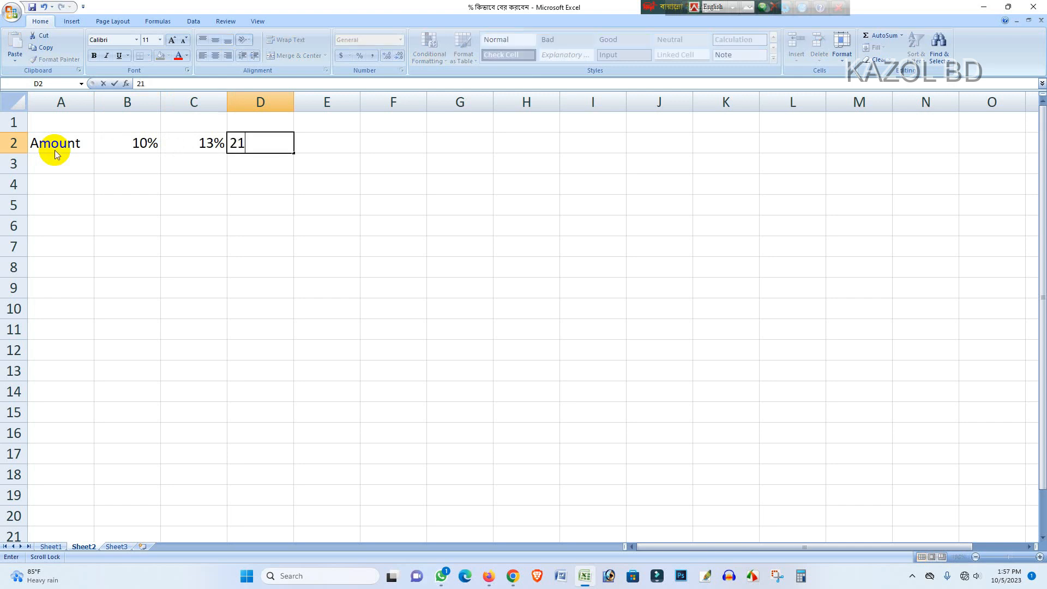
key("Tab")
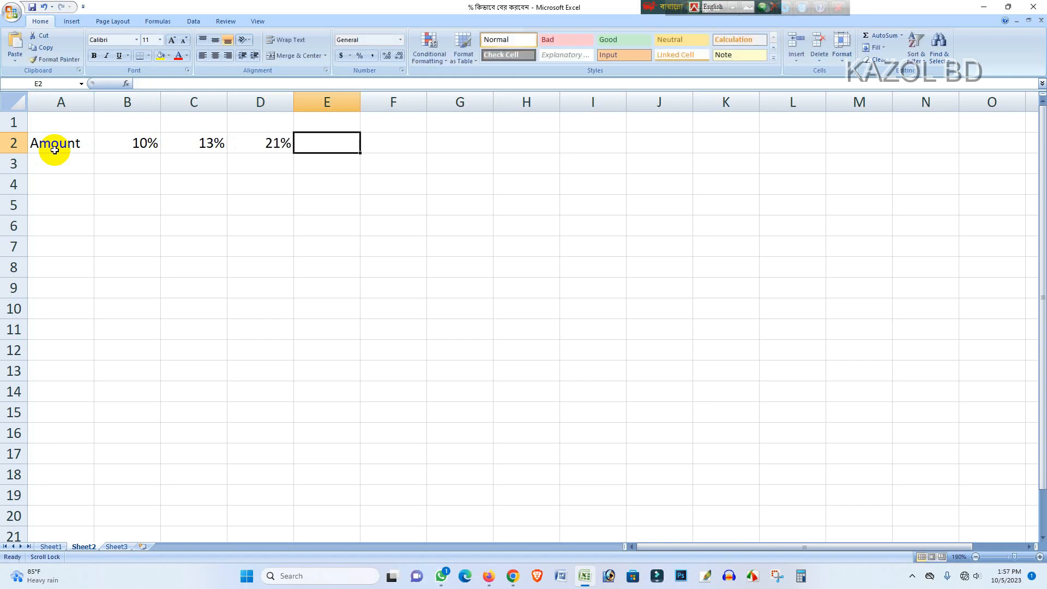
type("25")
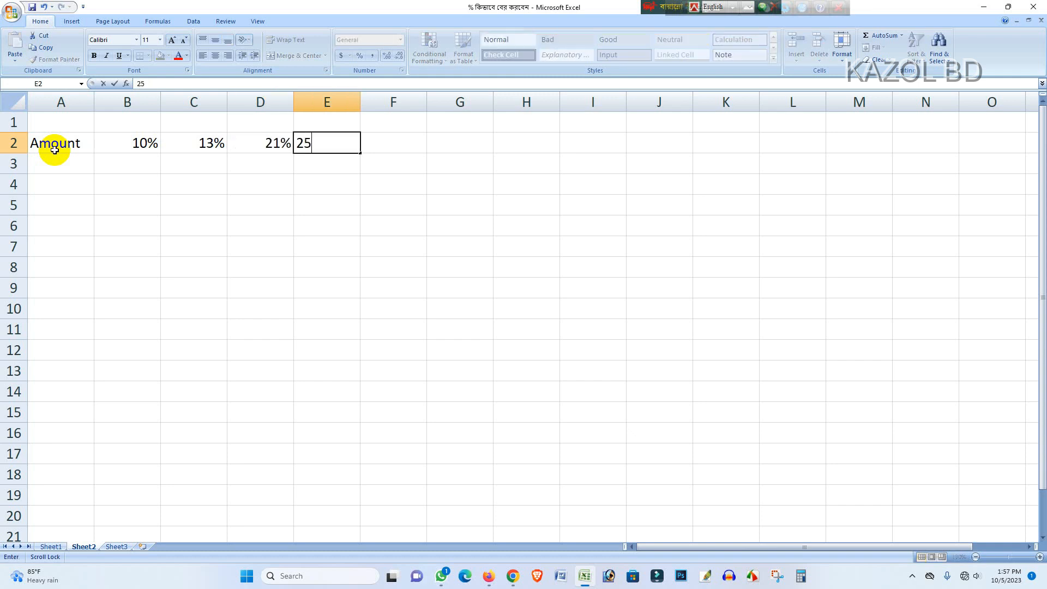
key("Tab")
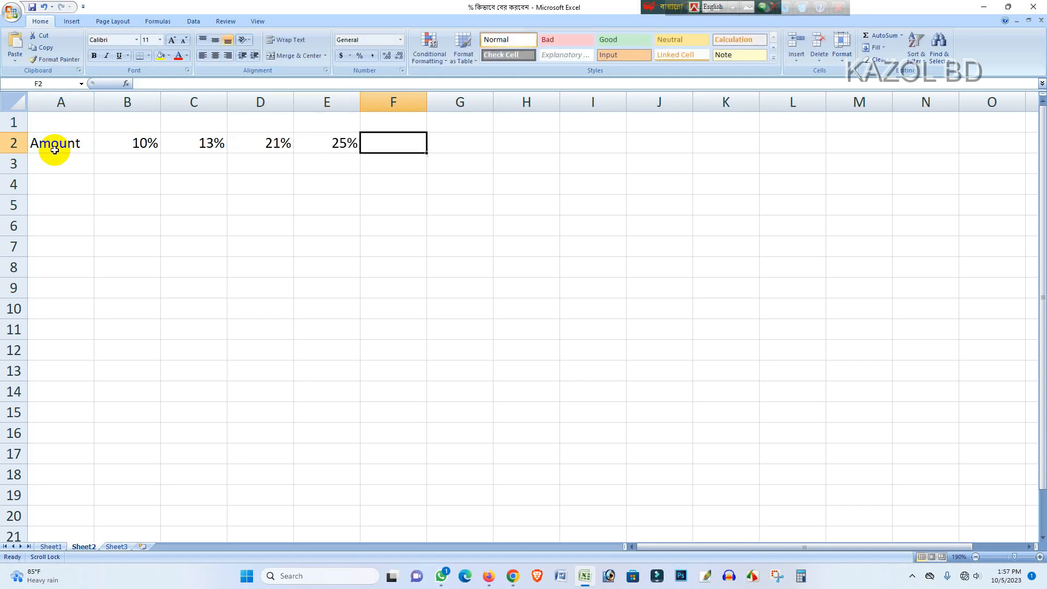
type("30")
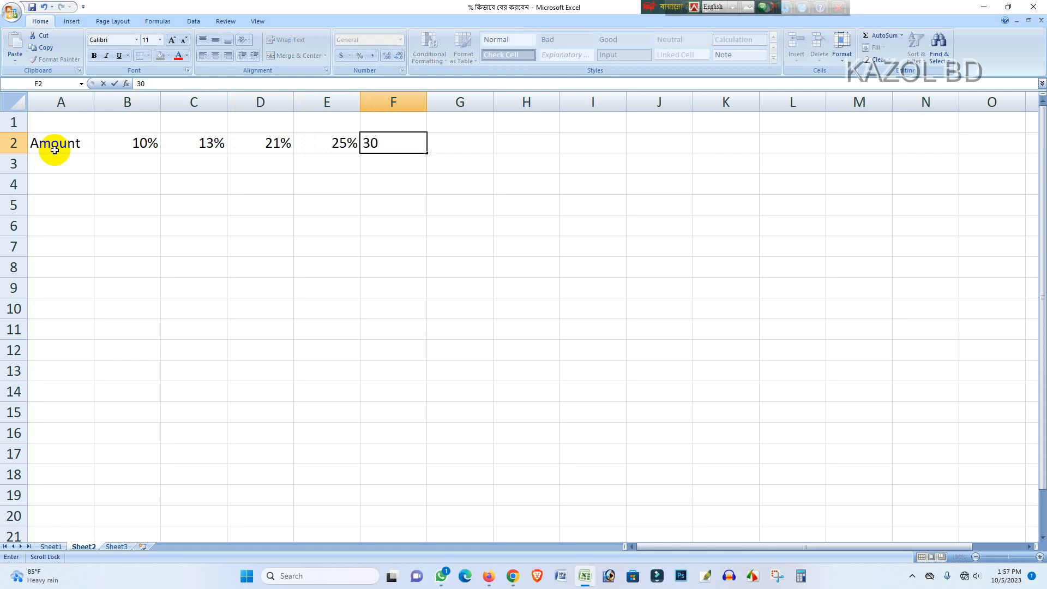
type("%")
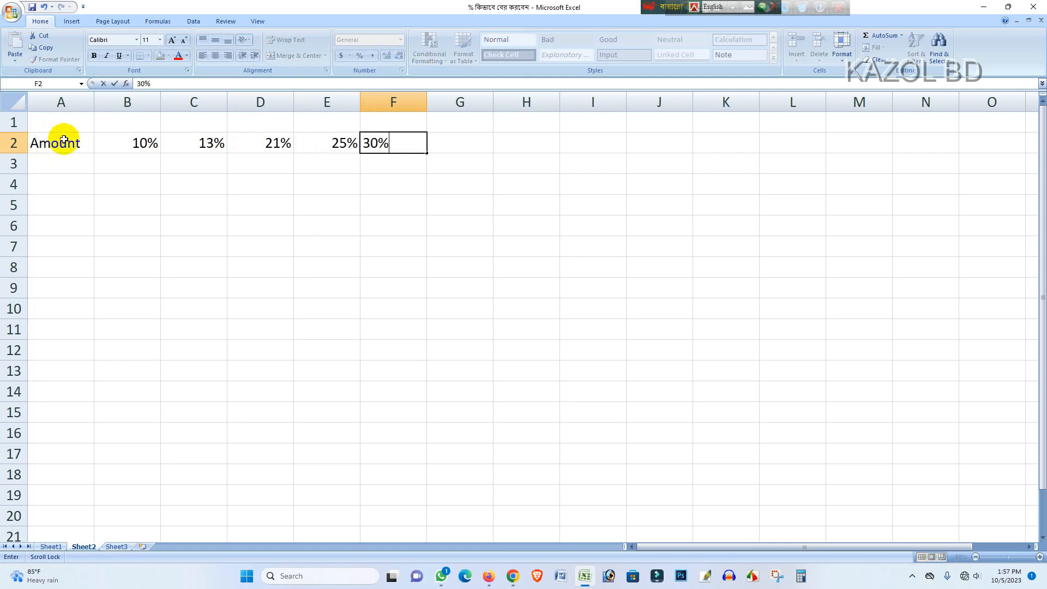
left_click(441, 147)
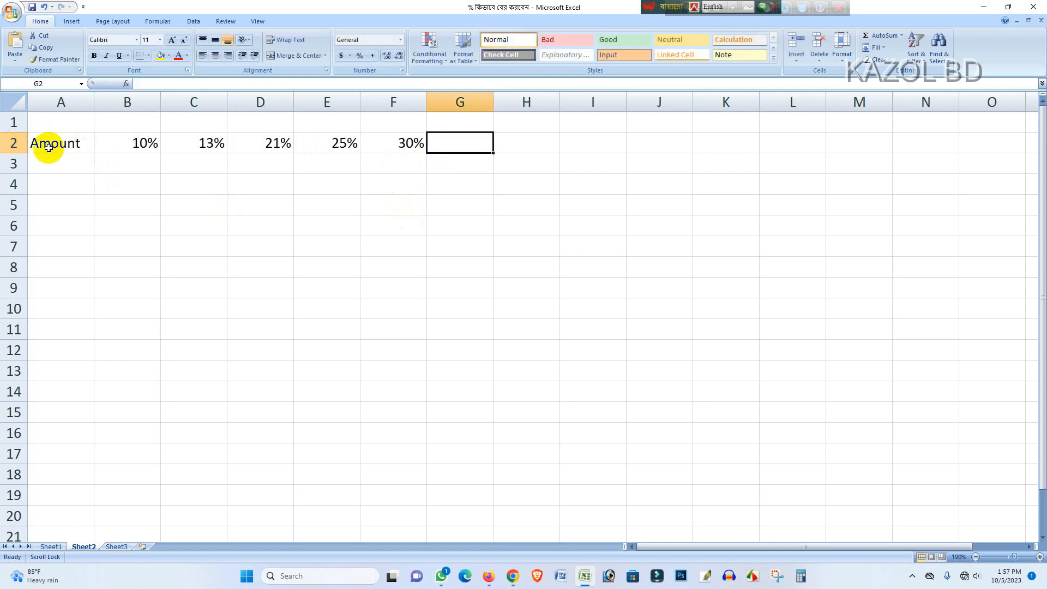
Fill the heading row A2:F2 with the standard light green colour.
left_click_drag(31, 143, 406, 141)
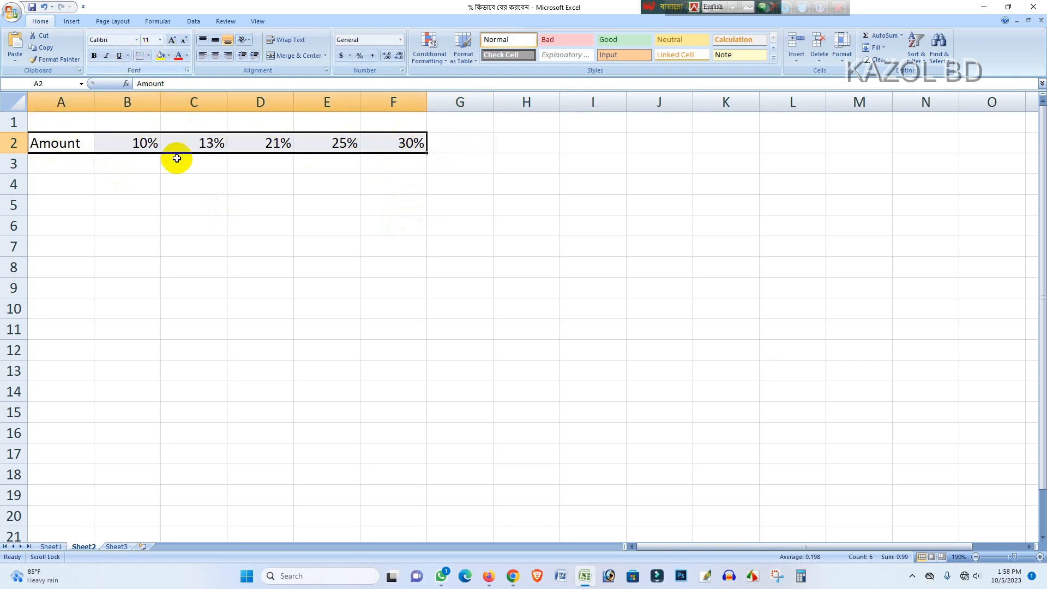
left_click(167, 56)
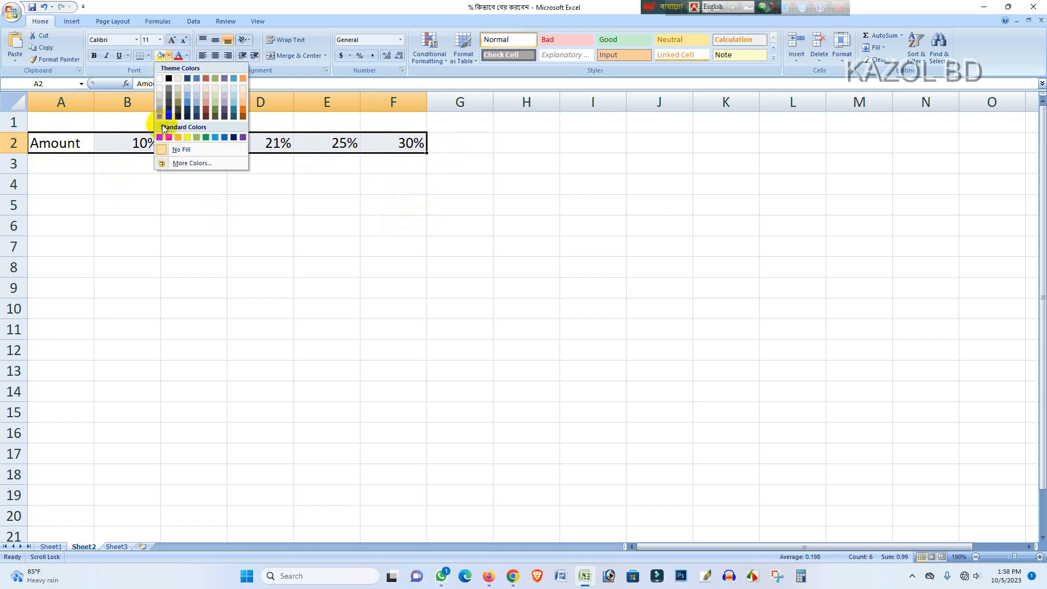
left_click(196, 137)
left_click(468, 151)
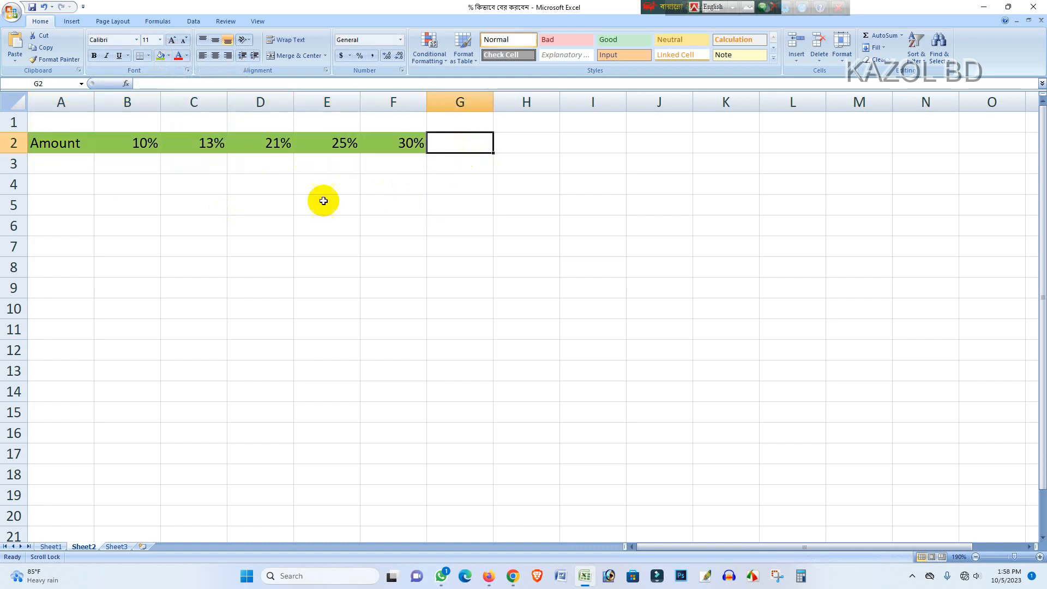
Enter the amounts 58967, 54679, 8769, 496751 and 78649 in cells A3 to A7.
scroll(180, 219, "up", 7)
scroll(189, 226, "up", 2)
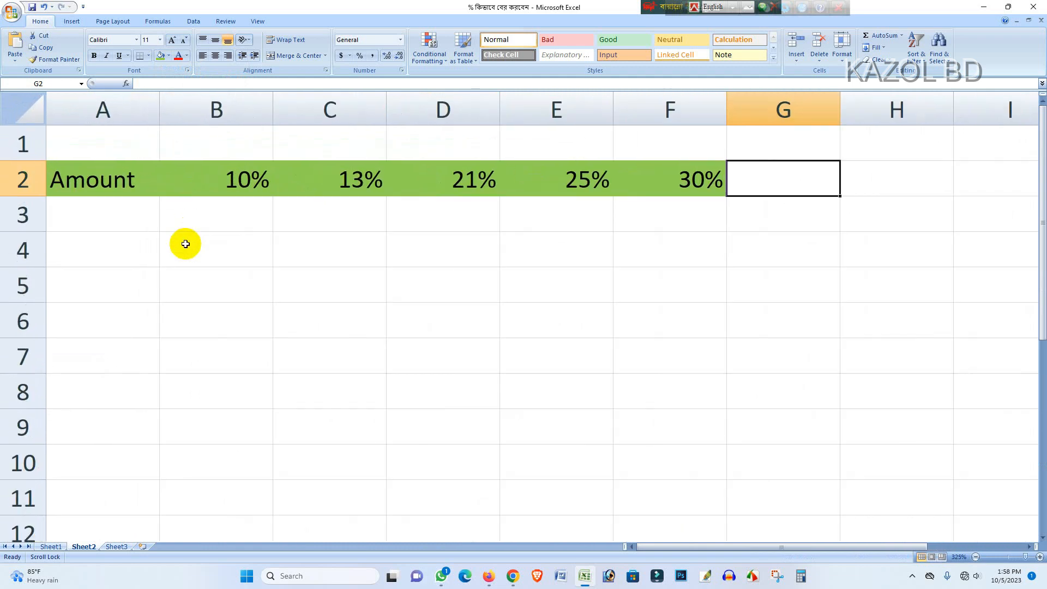
left_click(74, 192)
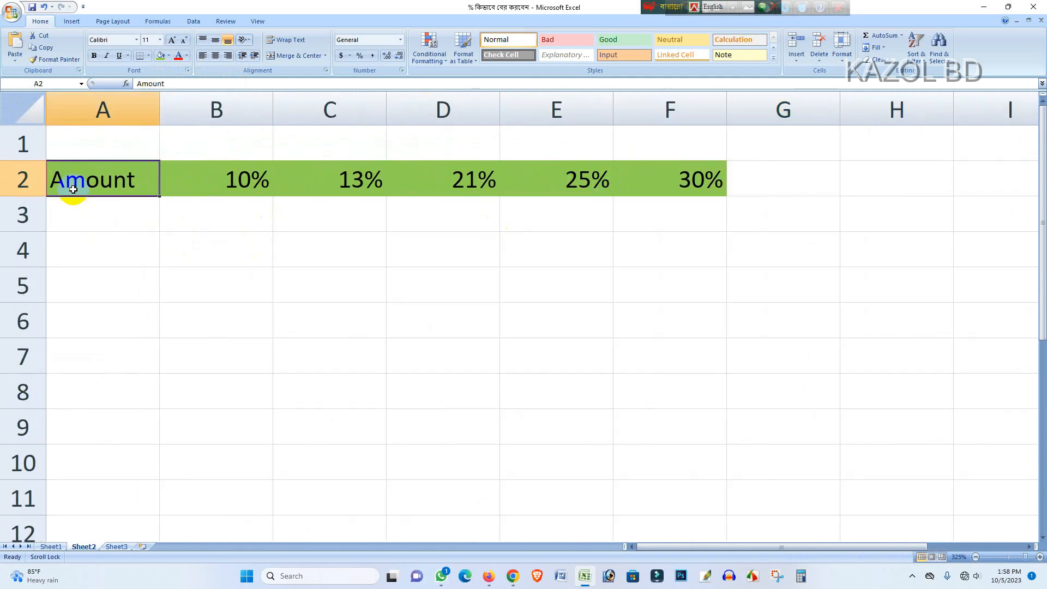
double_click(82, 218)
type("58967")
left_click(87, 257)
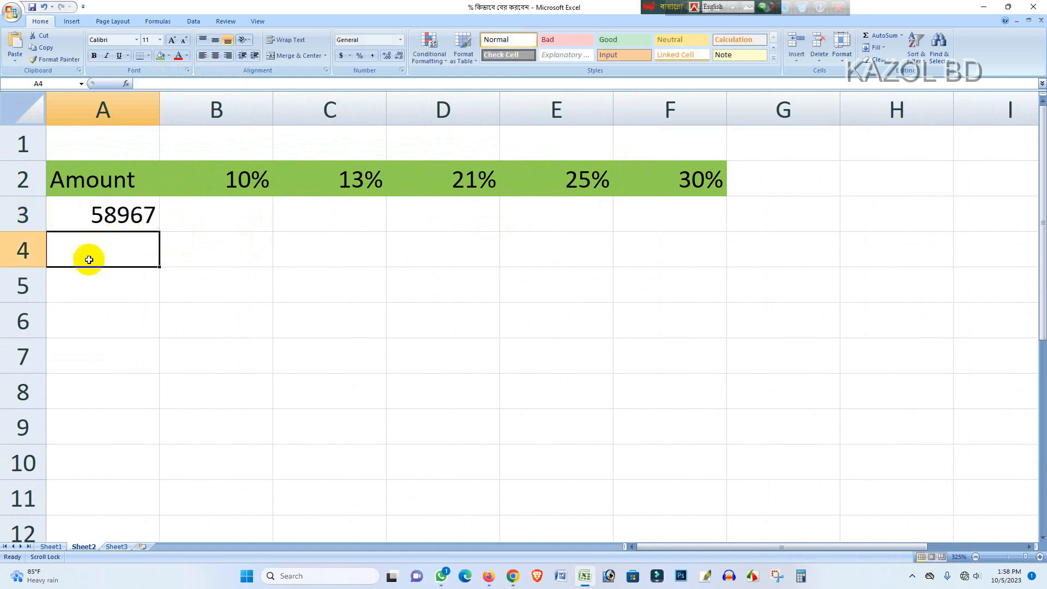
type("54679")
left_click(87, 292)
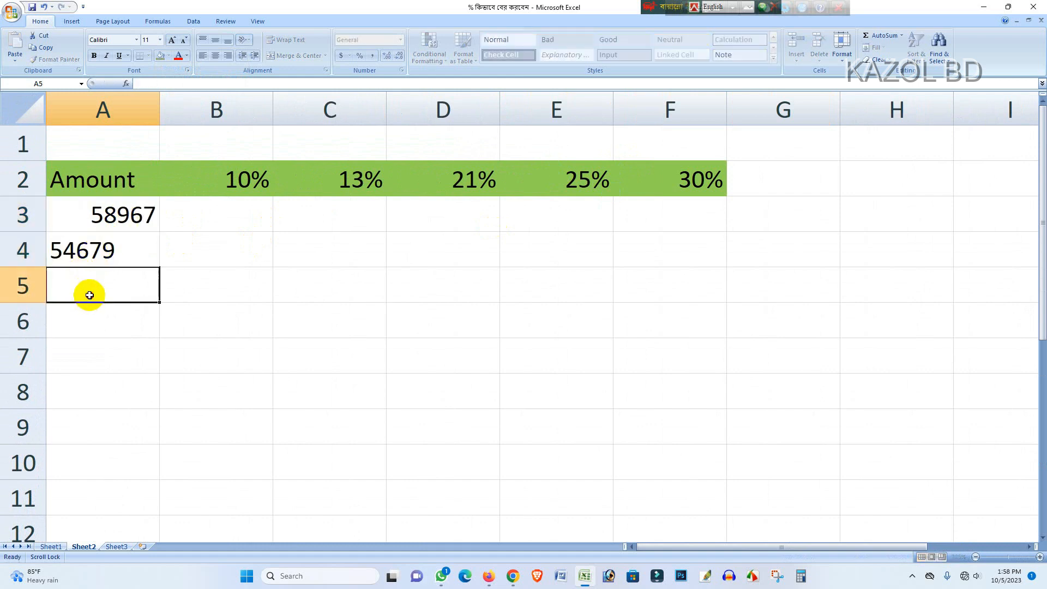
type("8769")
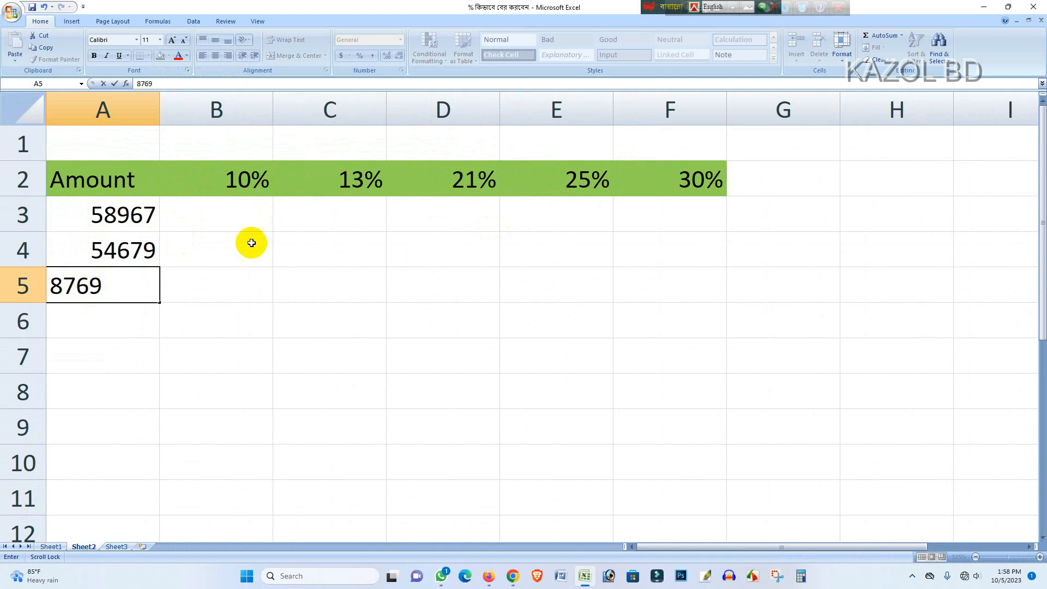
left_click(138, 322)
type("496751")
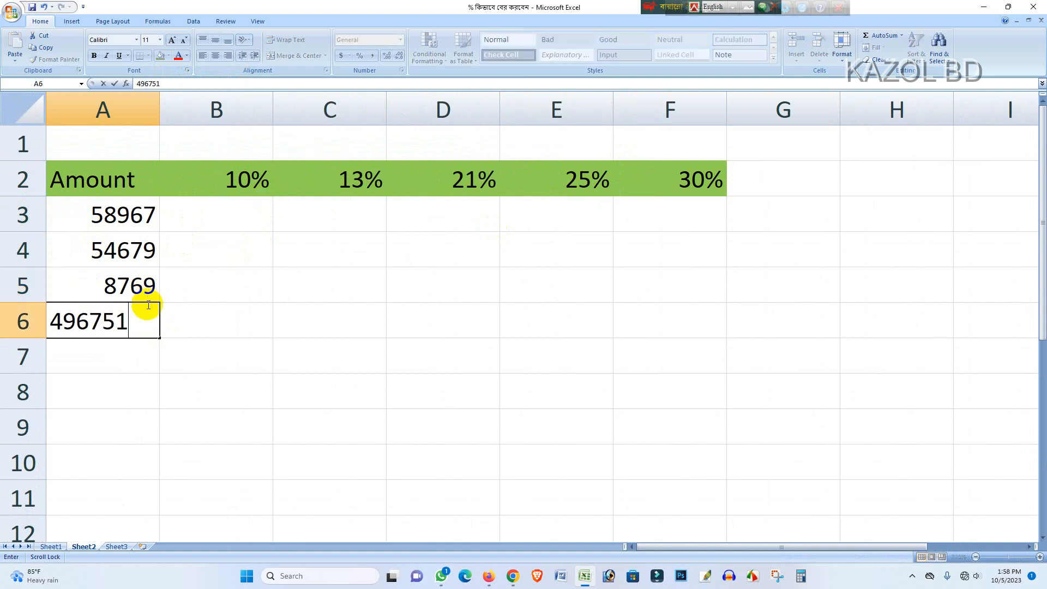
left_click(133, 356)
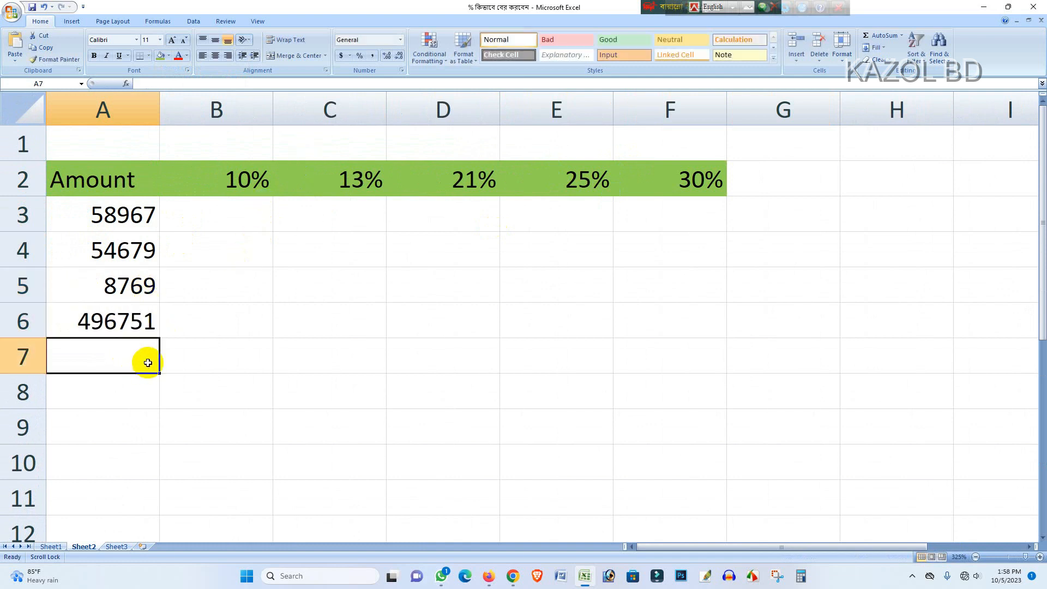
type("78649")
left_click(212, 347)
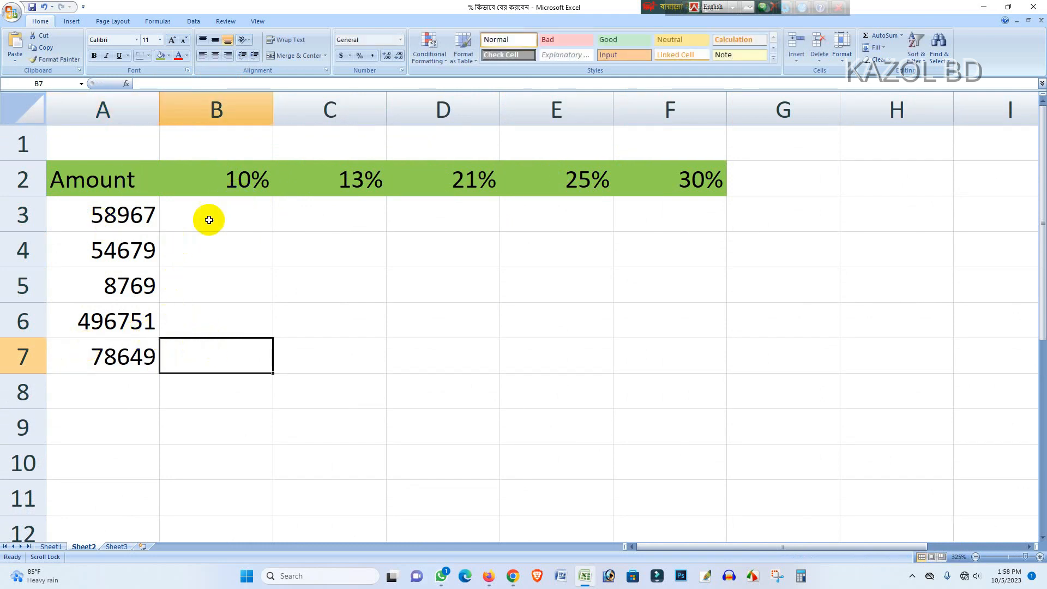
Enter the Bangla title %কিভাবে বের করবেন দেখুন in cell A1 using the SutonnyMJ font and the Bijoy Classic keyboard layout.
left_click_drag(103, 145, 450, 140)
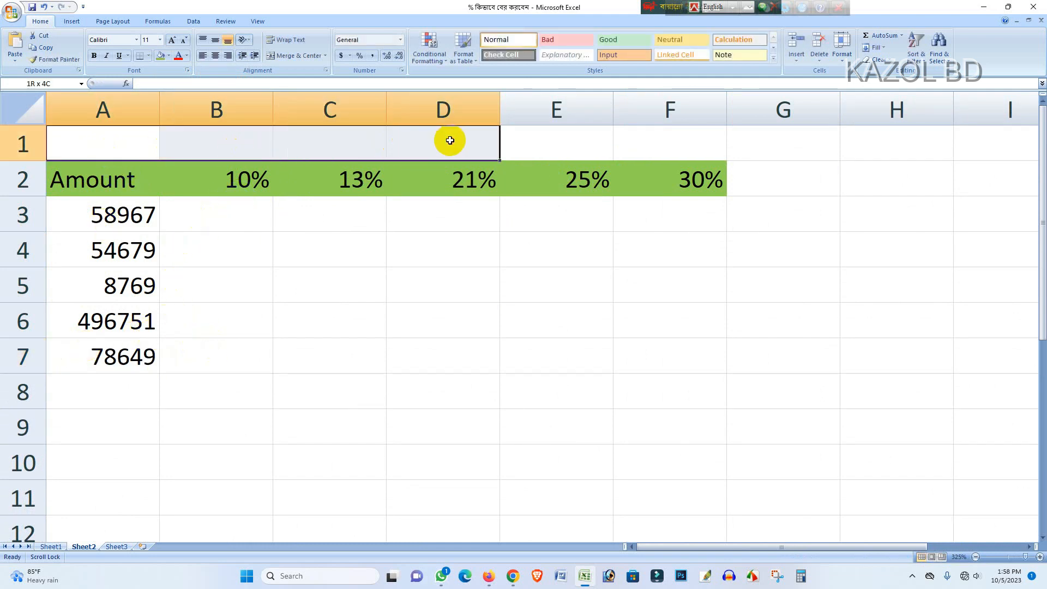
left_click(145, 146)
double_click(120, 145)
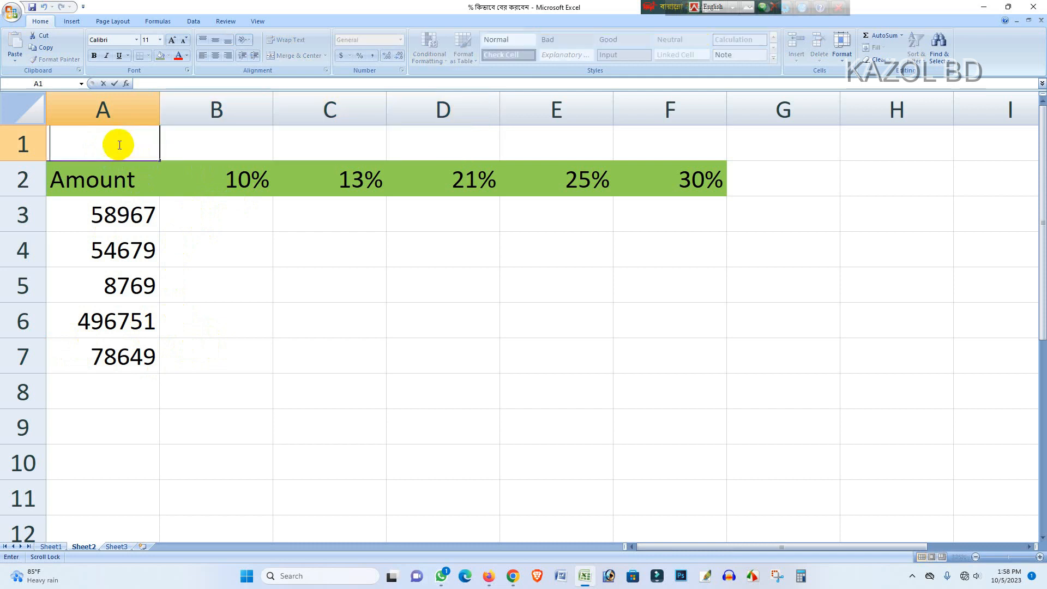
type("%")
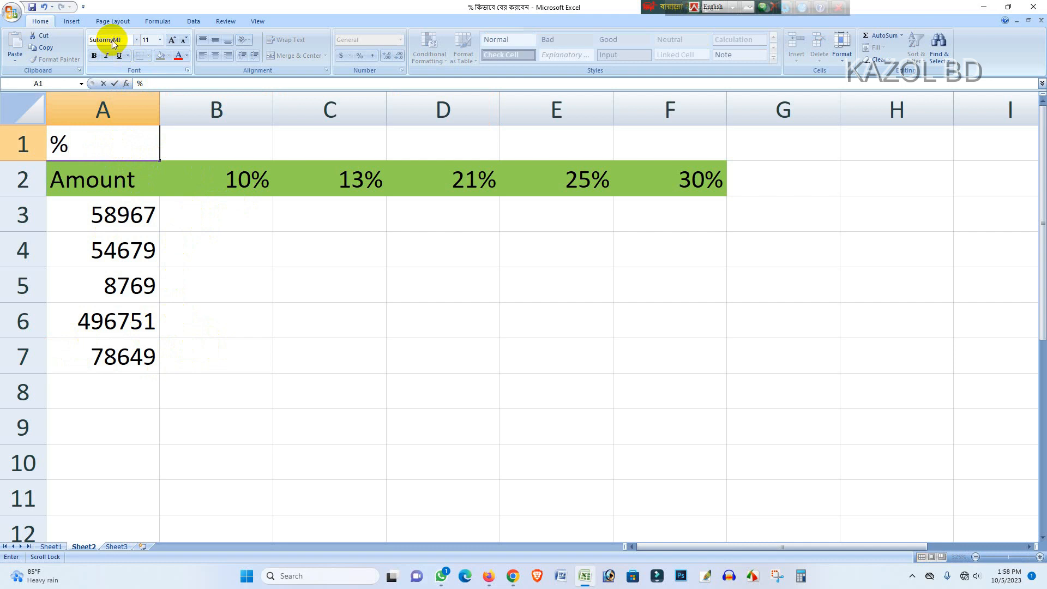
key("ctrl+alt+b")
type("wK")
type("fv‡e")
type(" ‡e")
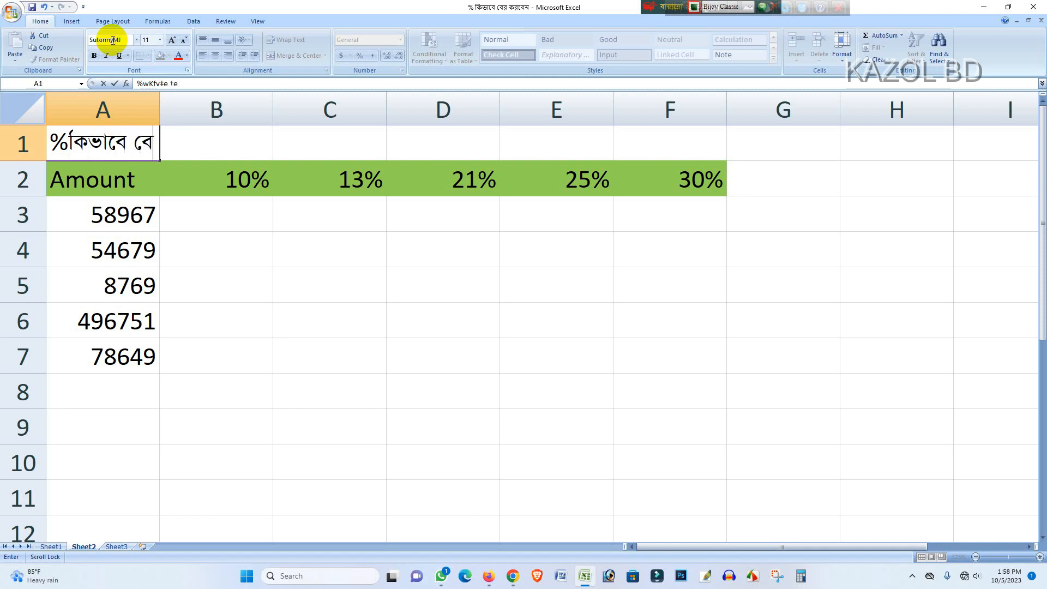
type("i Ki‡eb †`Lyb")
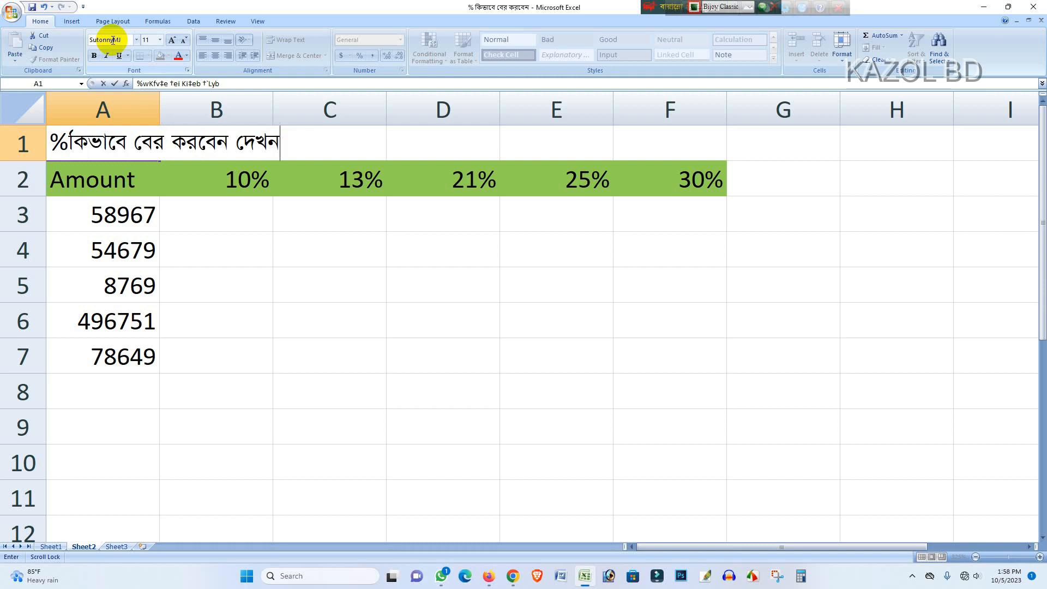
double_click(151, 145)
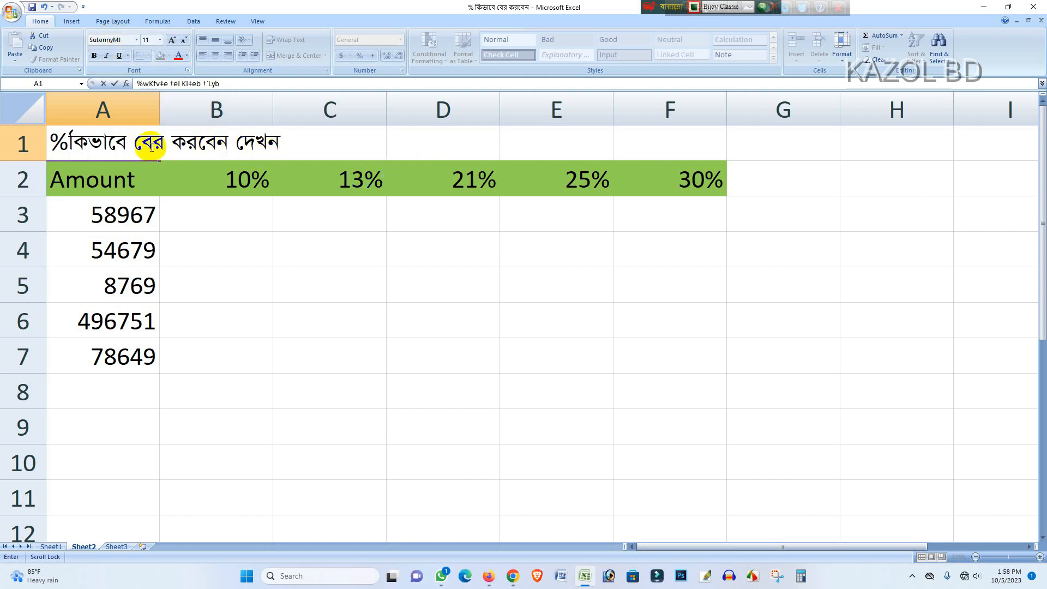
left_click(573, 130)
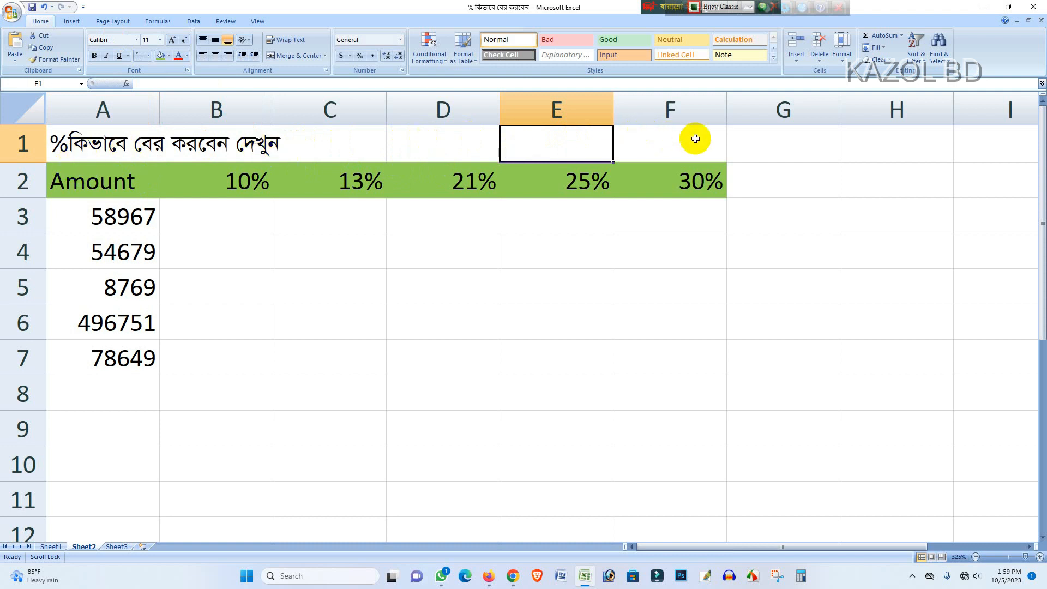
Merge and center the title across A1:F1 and turn on text wrapping for it.
left_click_drag(695, 138, 71, 149)
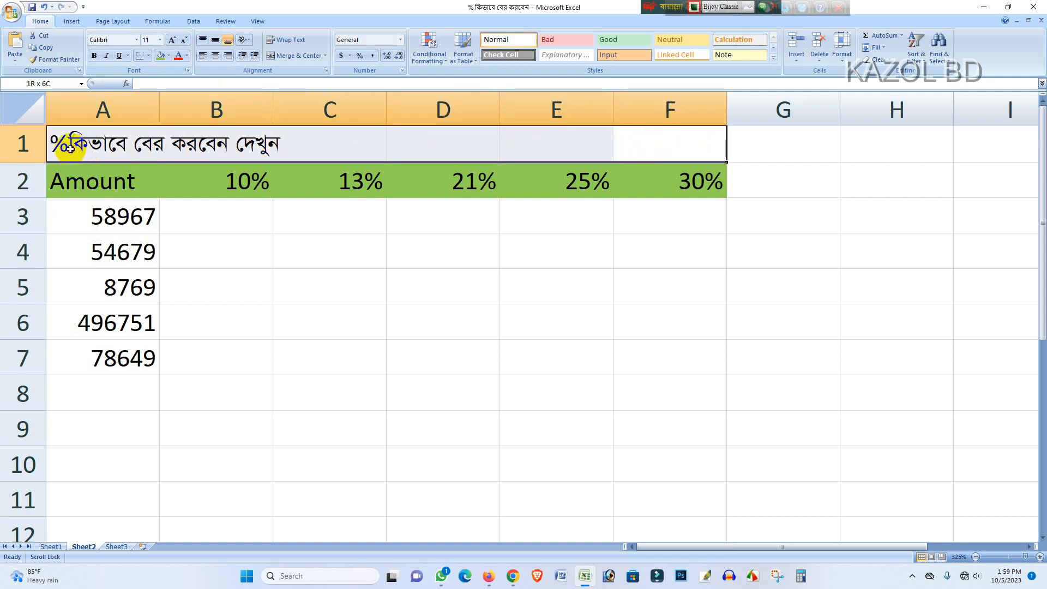
left_click(288, 57)
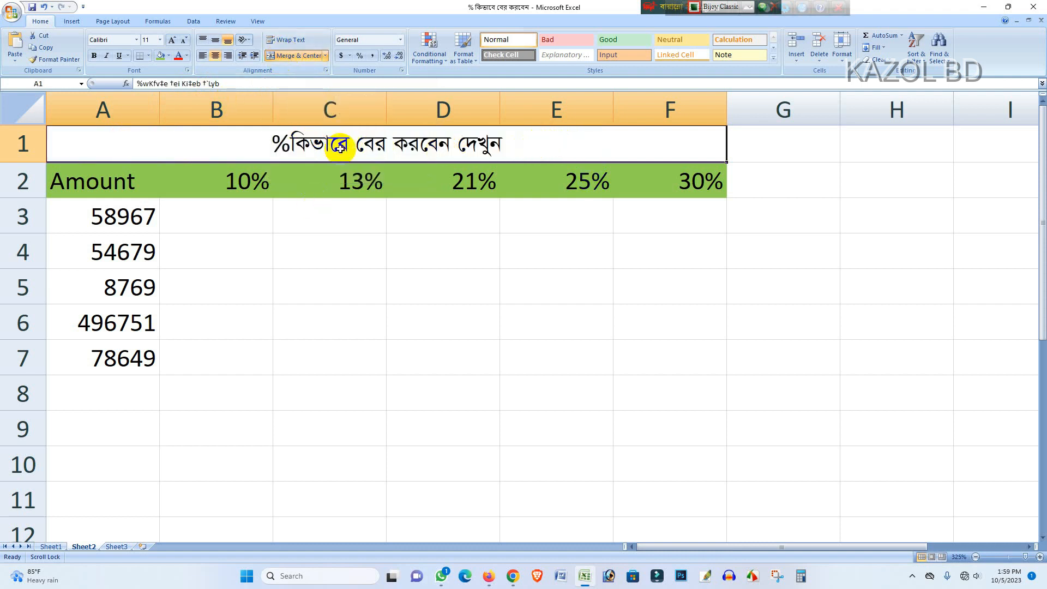
left_click(285, 42)
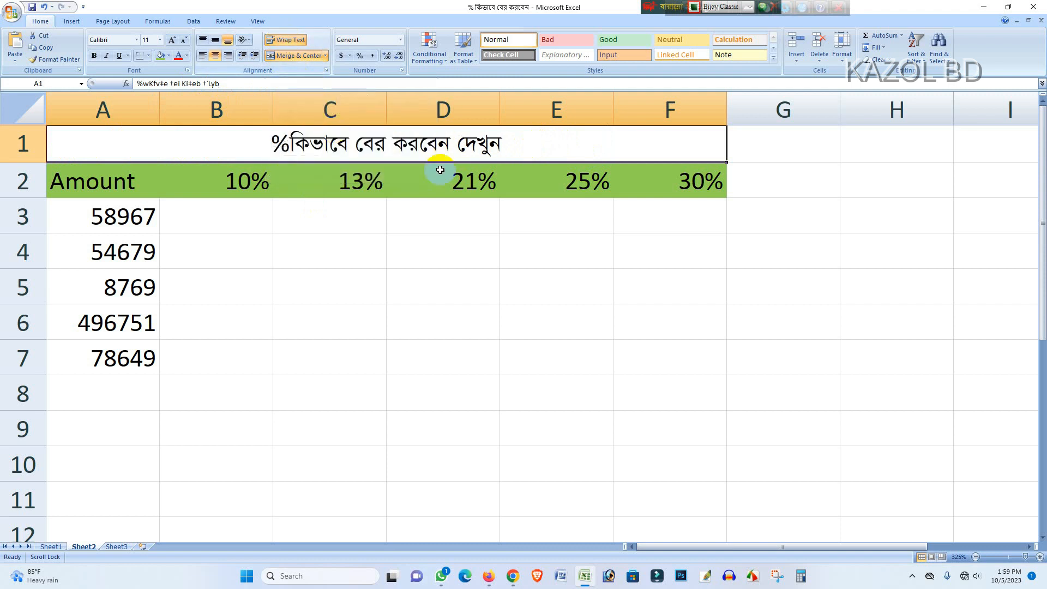
Enlarge the whole title text in the merged cell A1 to font size 22.
double_click(516, 148)
left_click_drag(510, 145, 270, 145)
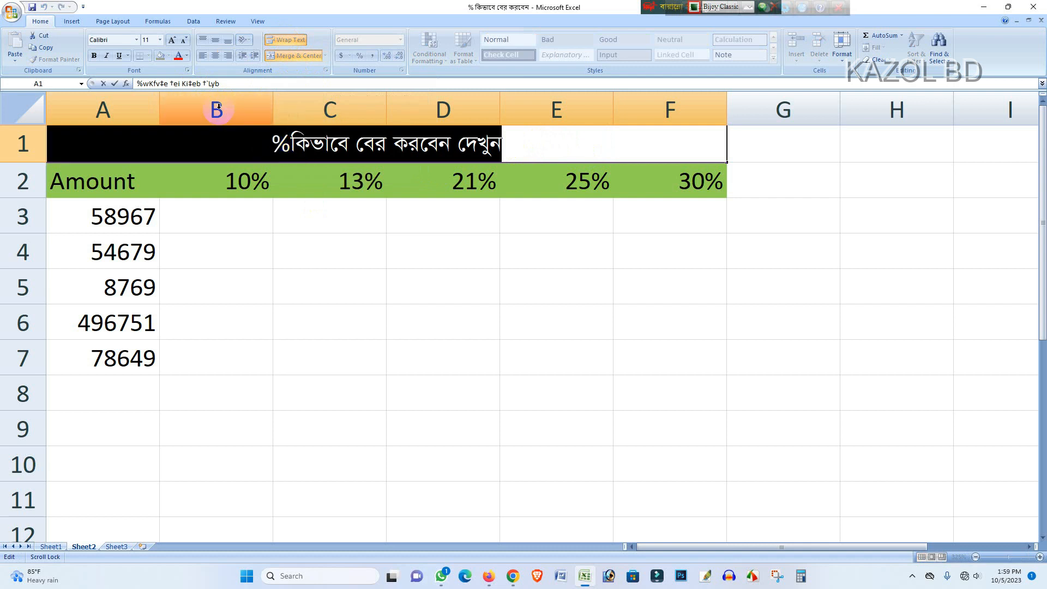
left_click(172, 41)
left_click(172, 42)
left_click(172, 42)
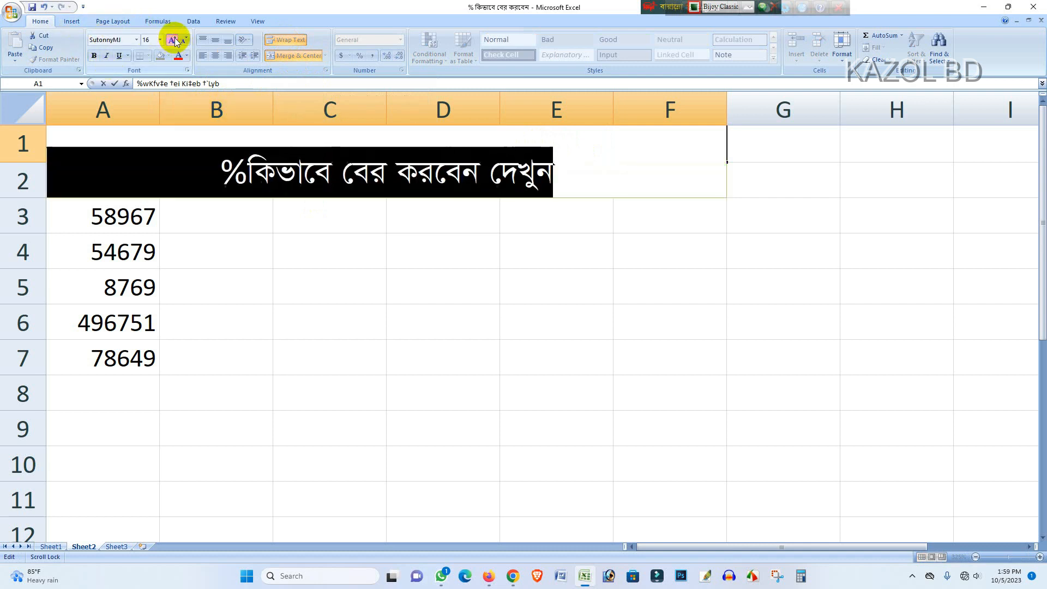
left_click(173, 42)
left_click(174, 41)
left_click(175, 42)
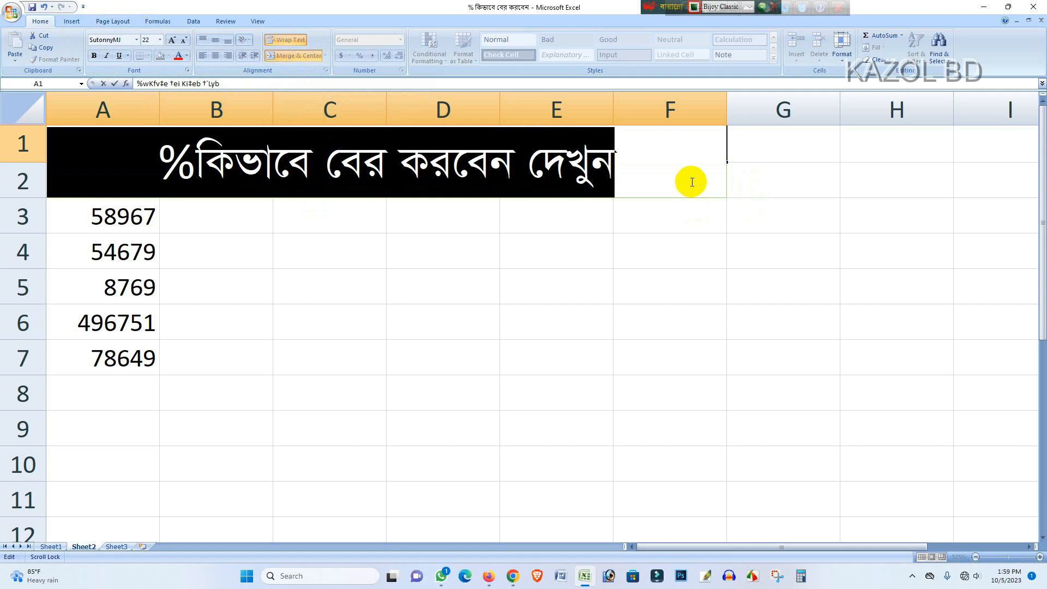
key("End")
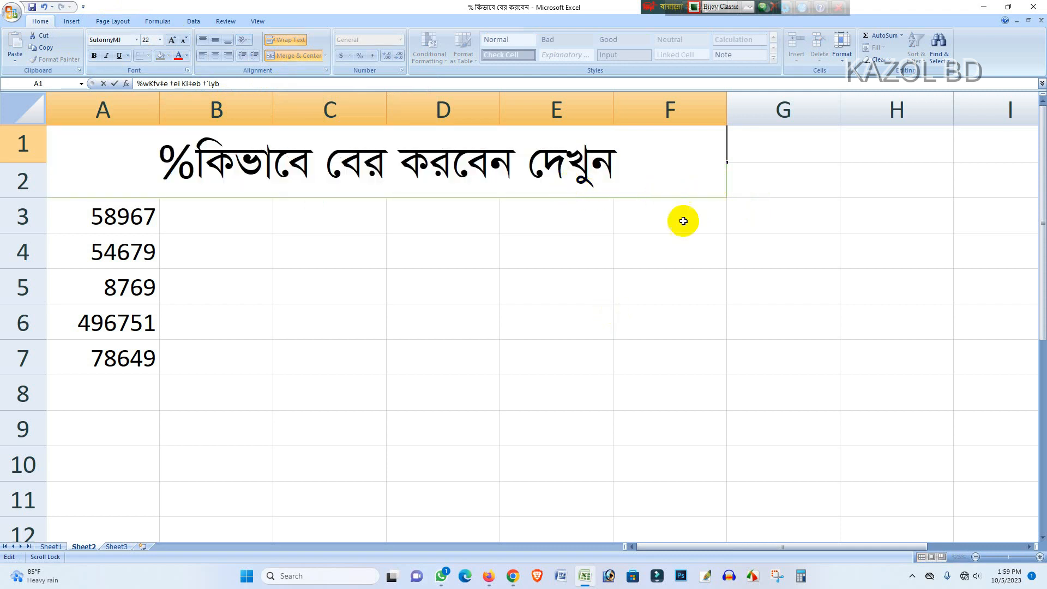
left_click(790, 145)
Turn off text wrapping for the merged title cell and fill it with standard yellow.
left_click(506, 163)
left_click(287, 41)
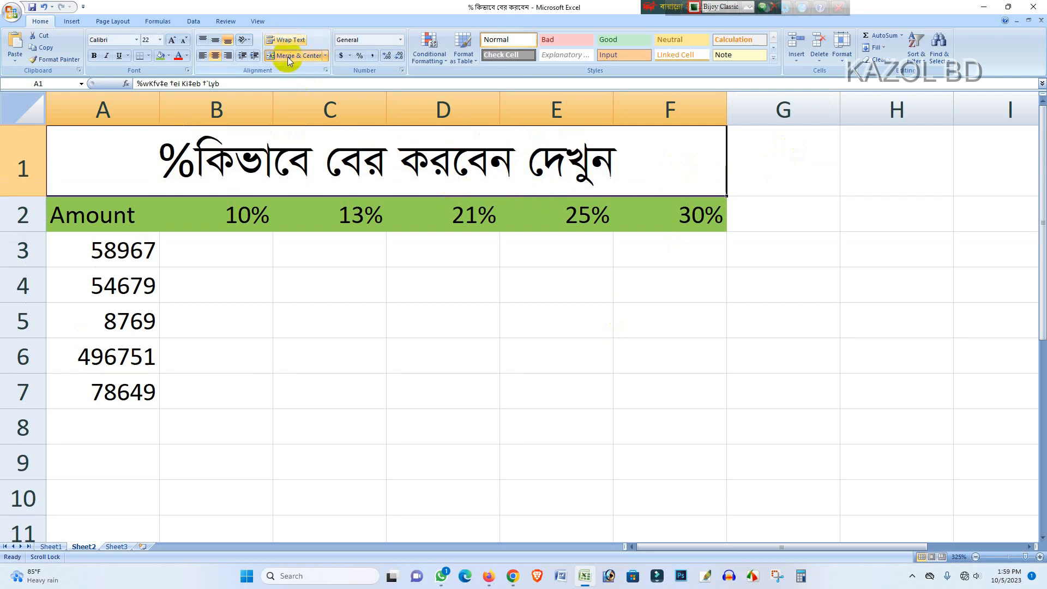
left_click(761, 163)
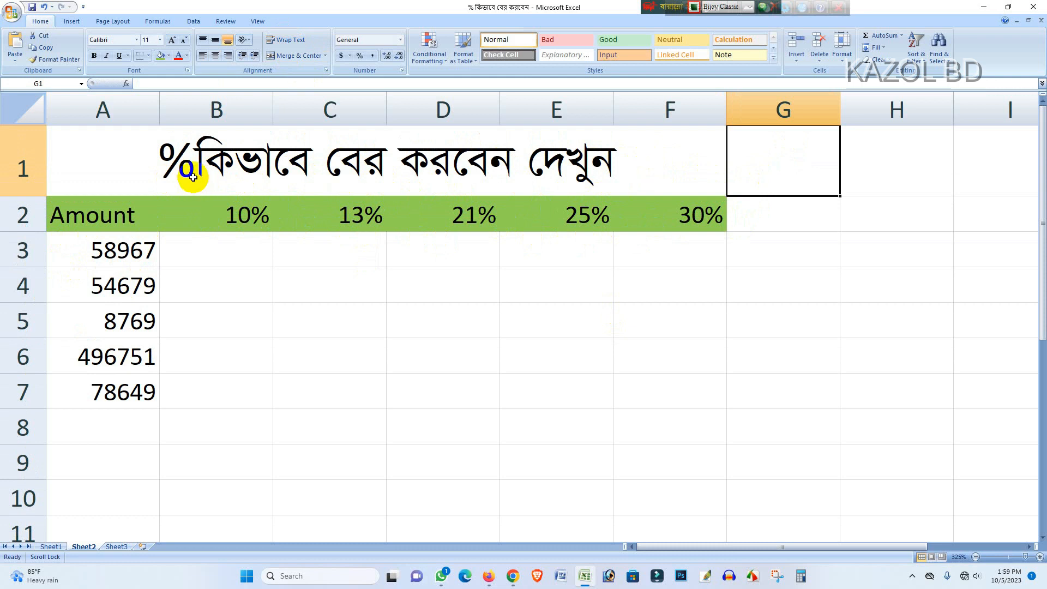
left_click(637, 171)
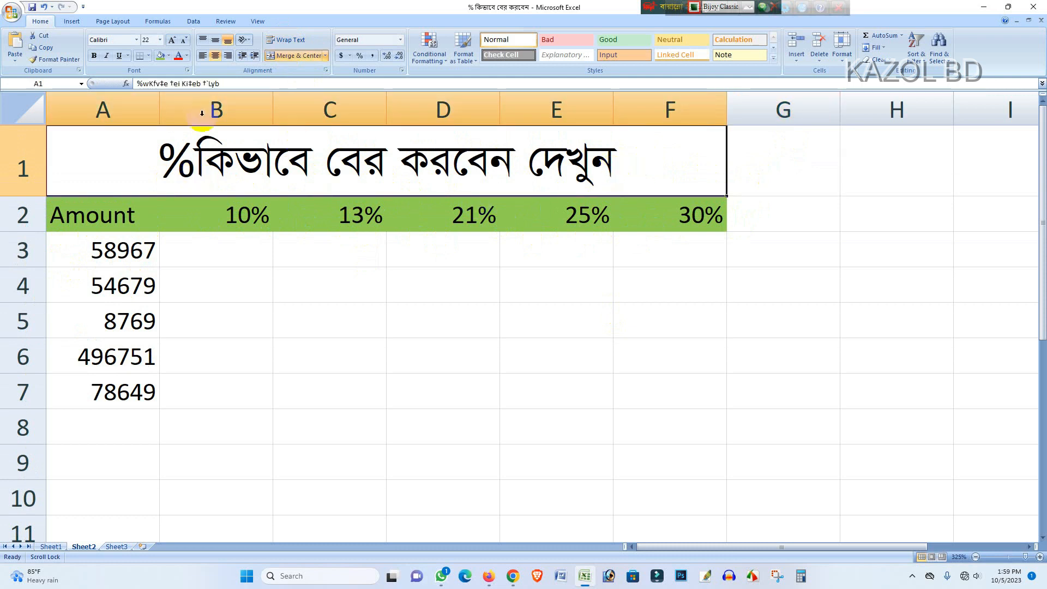
left_click(169, 56)
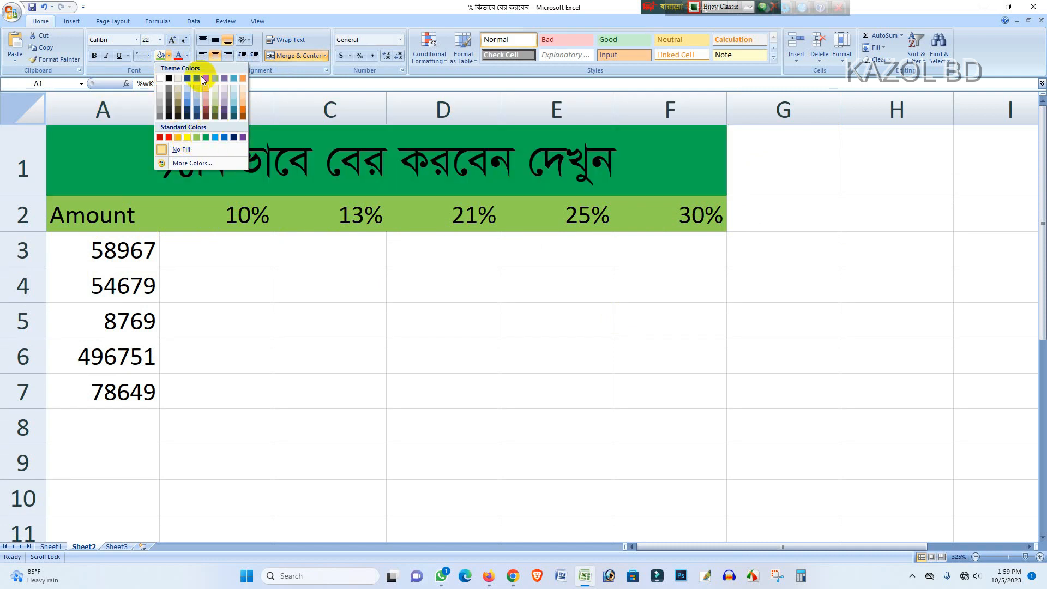
left_click(186, 139)
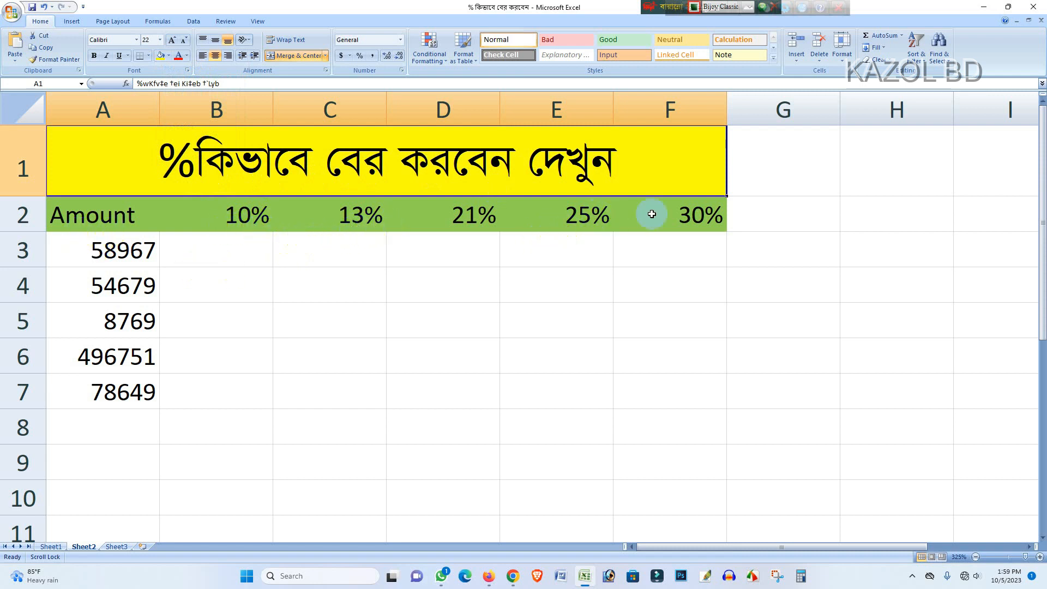
Enter the formula =A3*10% in cell B3 to calculate 10% of the first amount.
left_click(217, 254)
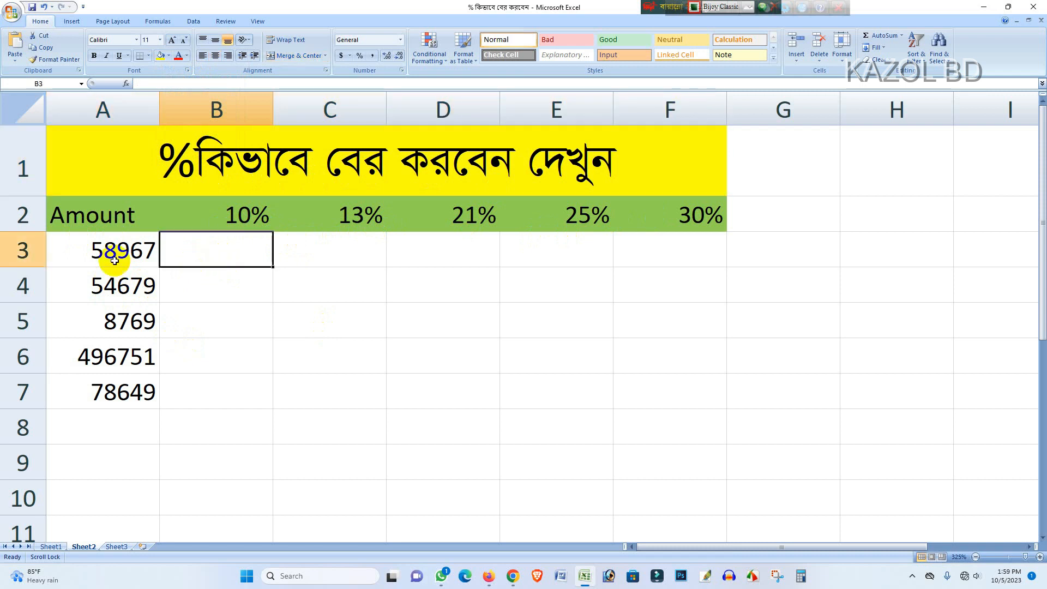
double_click(202, 258)
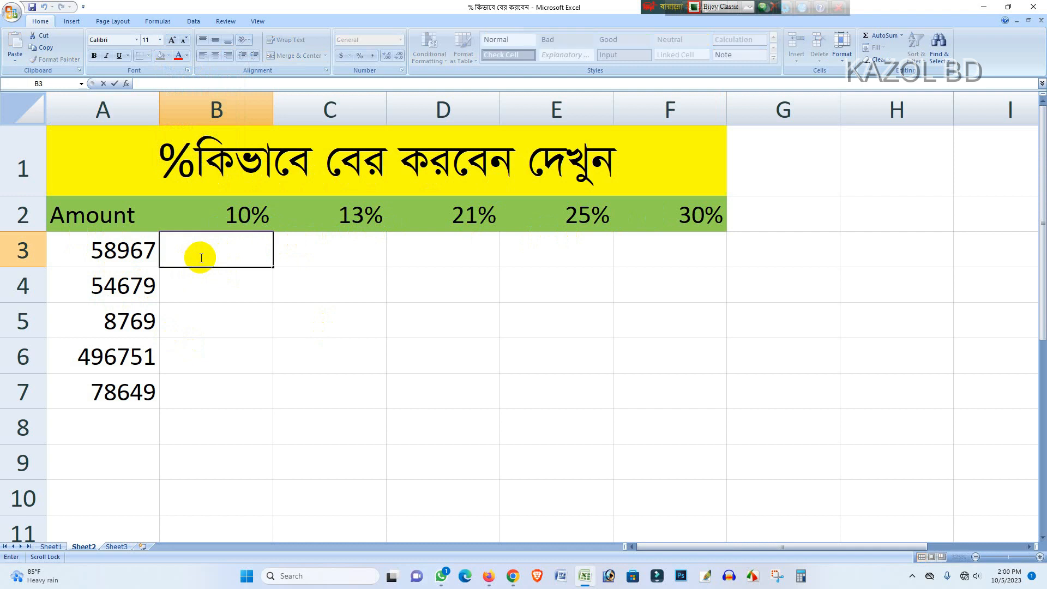
type("=")
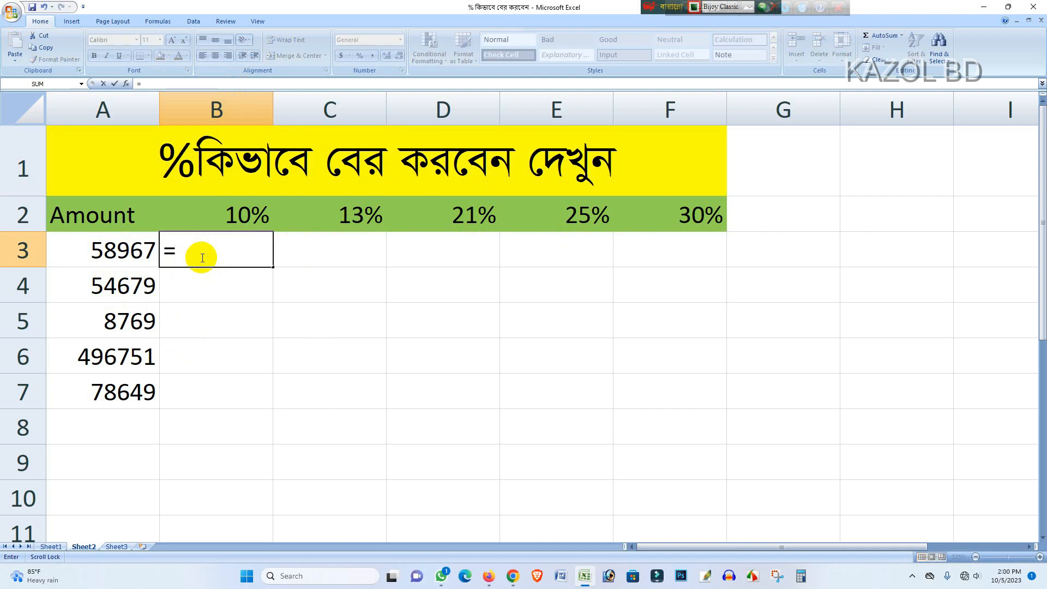
left_click(110, 254)
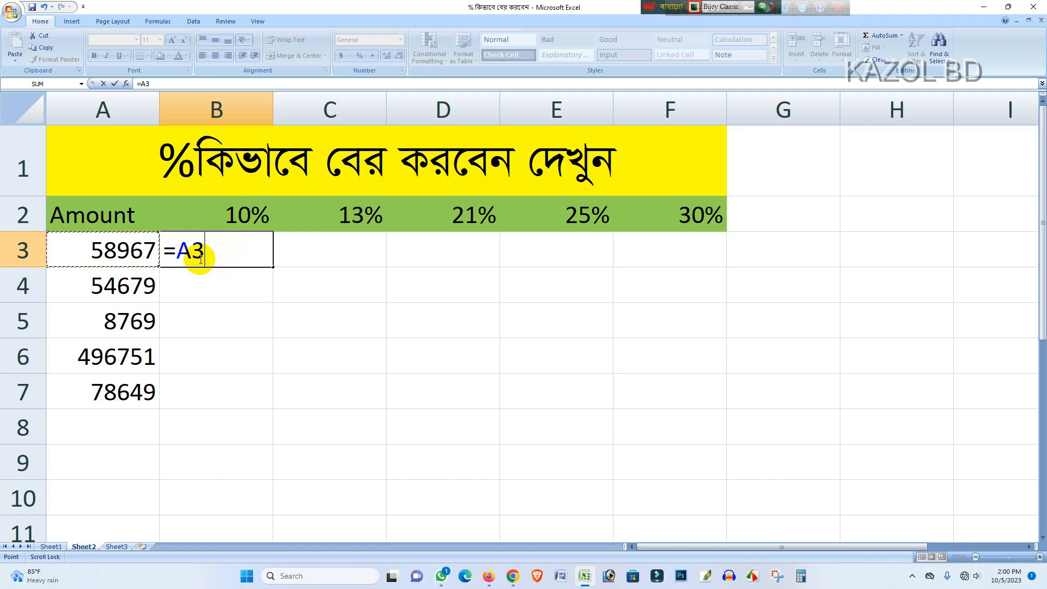
type("*")
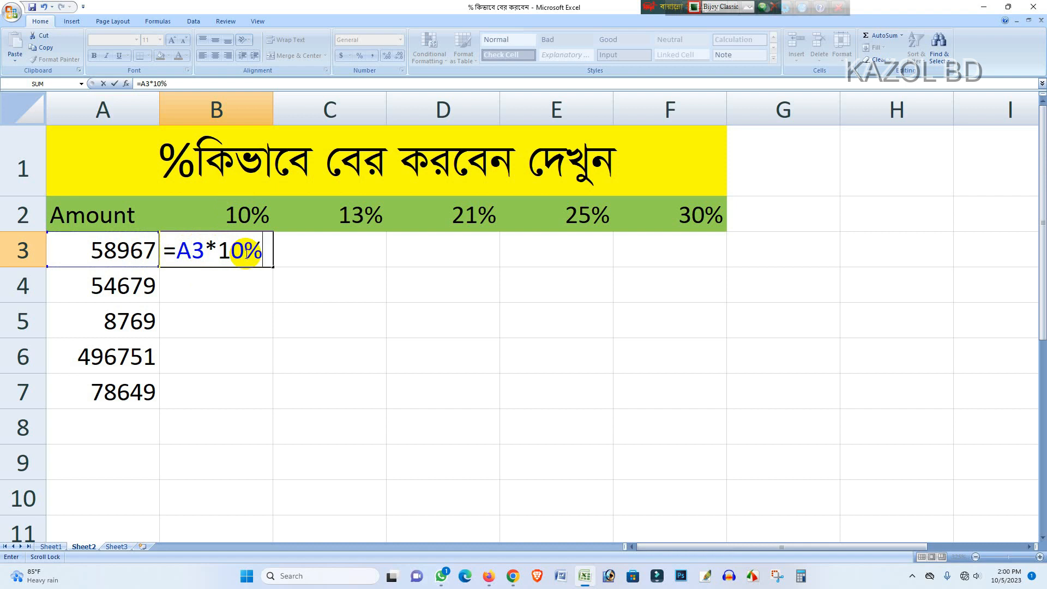
key("Return")
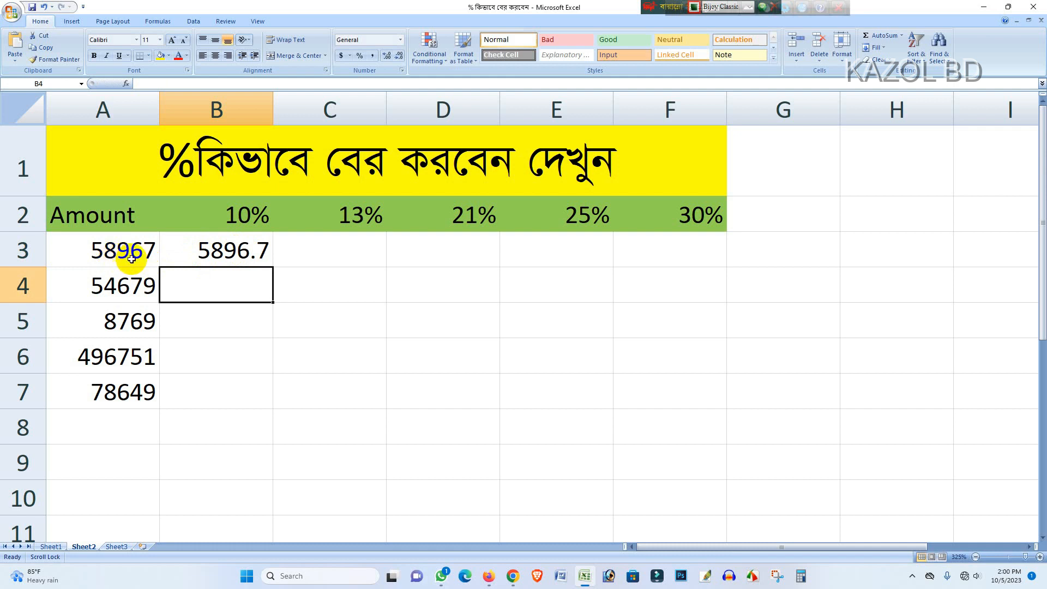
Copy the 10% formula from B3 down through B7 for the remaining amounts.
left_click(218, 252)
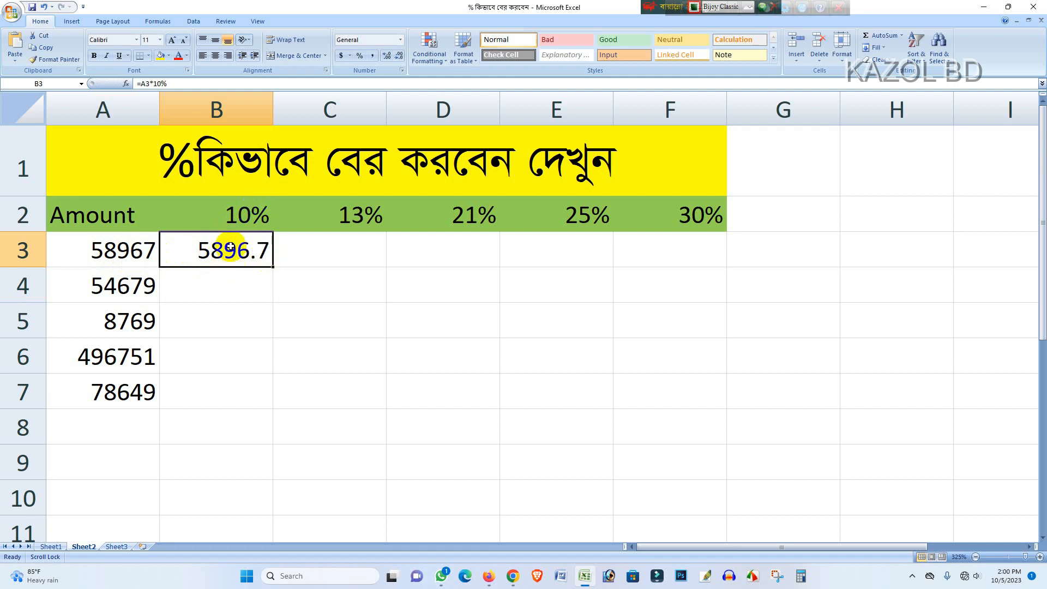
left_click(144, 249)
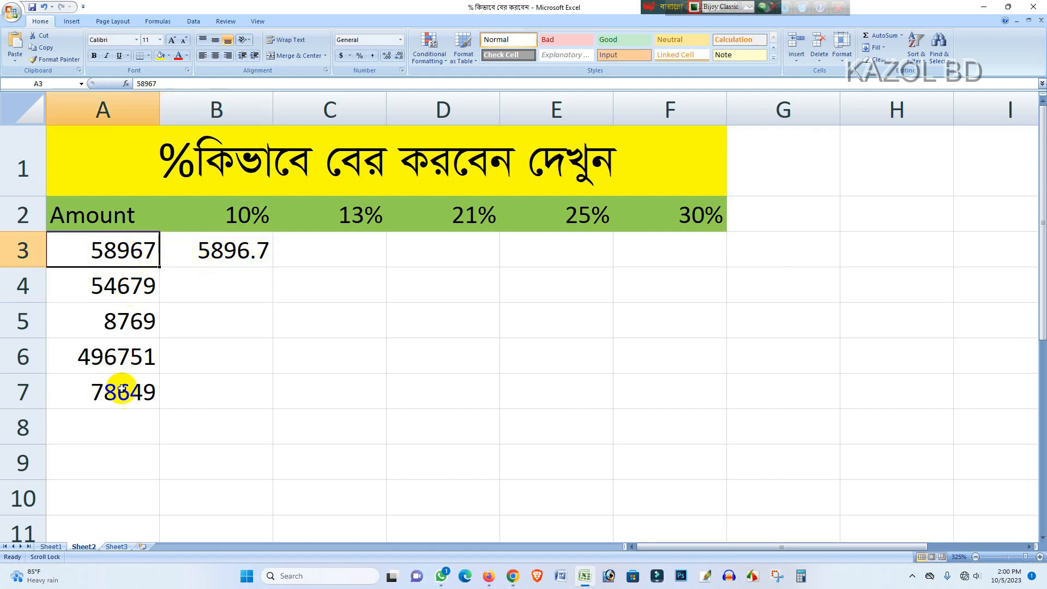
left_click(210, 252)
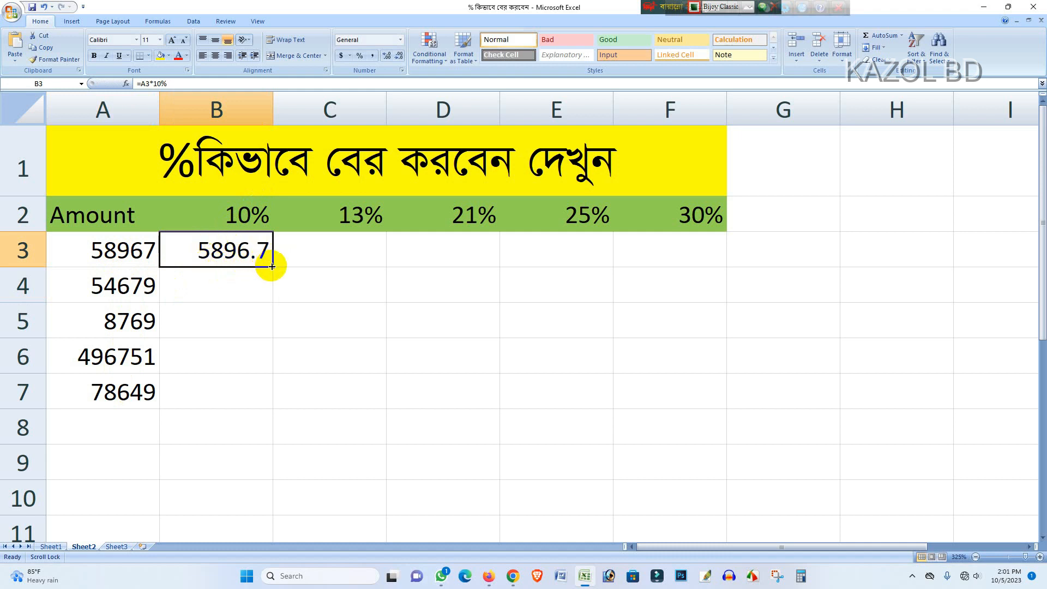
left_click_drag(272, 266, 257, 401)
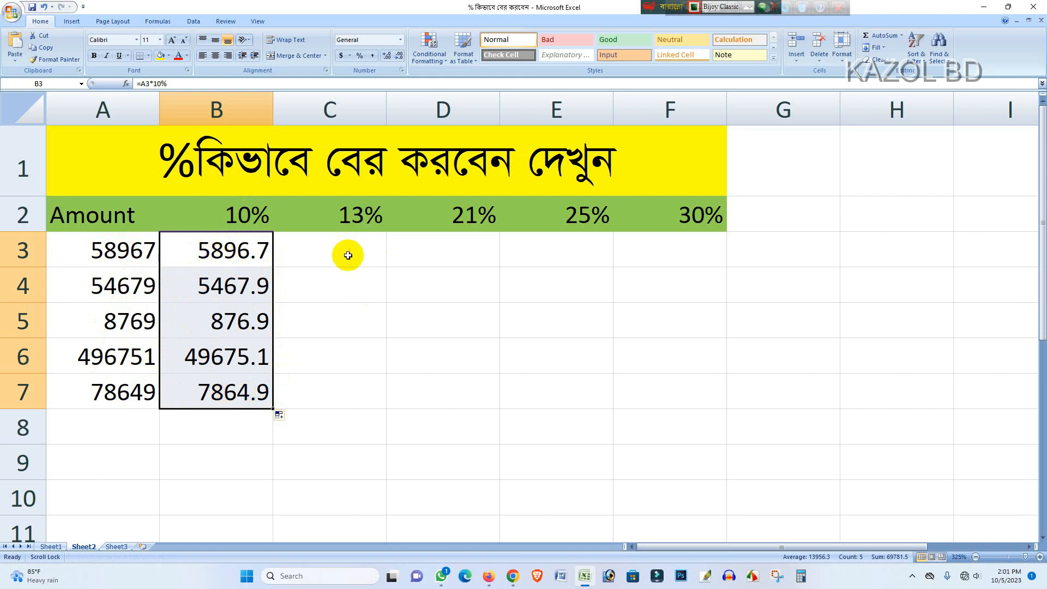
Enter the formula =A3*13% in cell C3 to calculate 13% of the first amount.
left_click(325, 257)
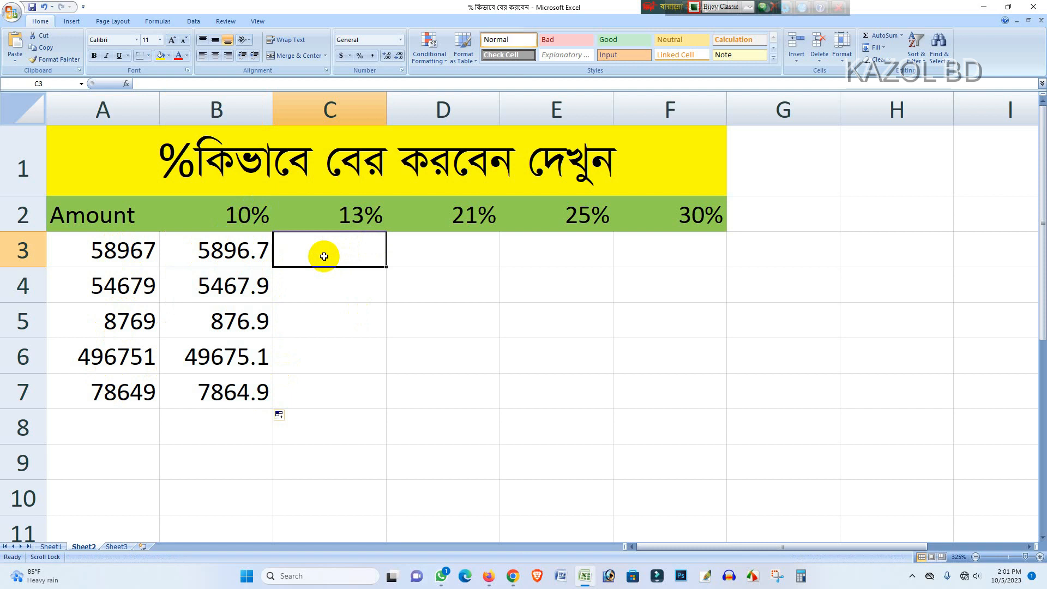
type("=")
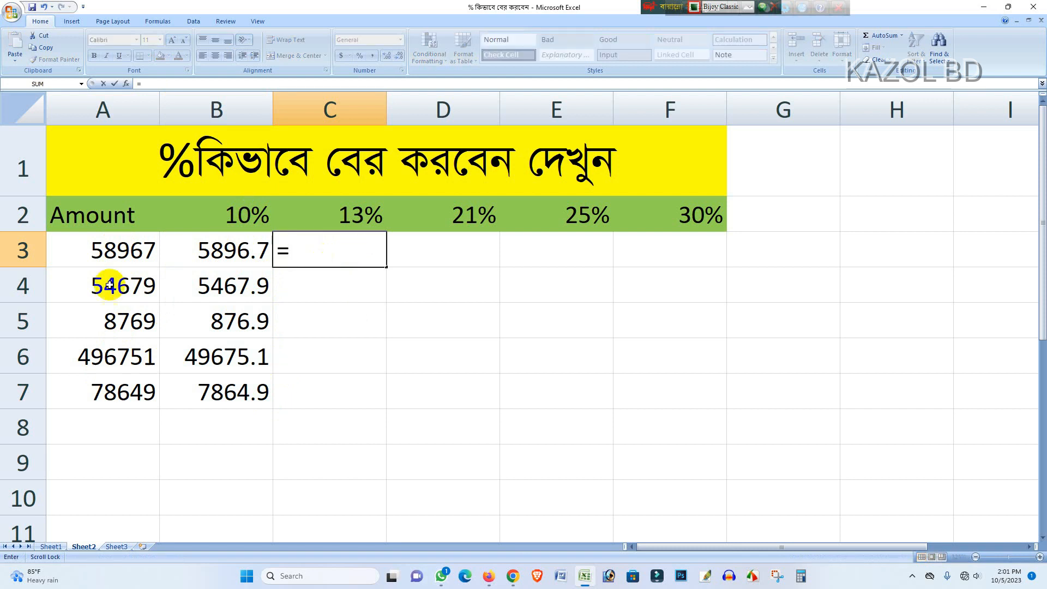
left_click(120, 257)
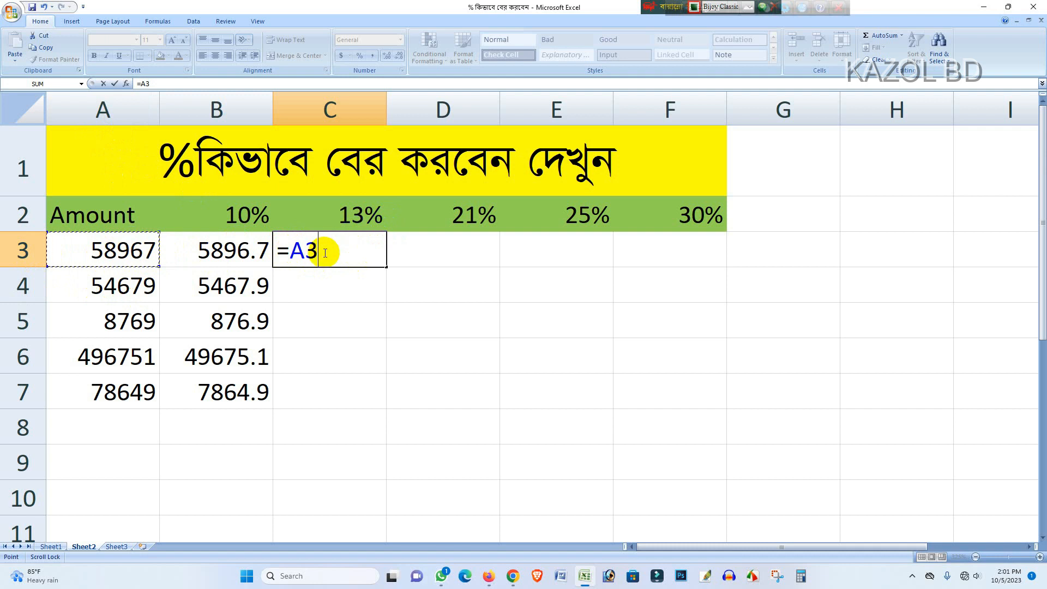
type("*")
type("13%")
key("Return")
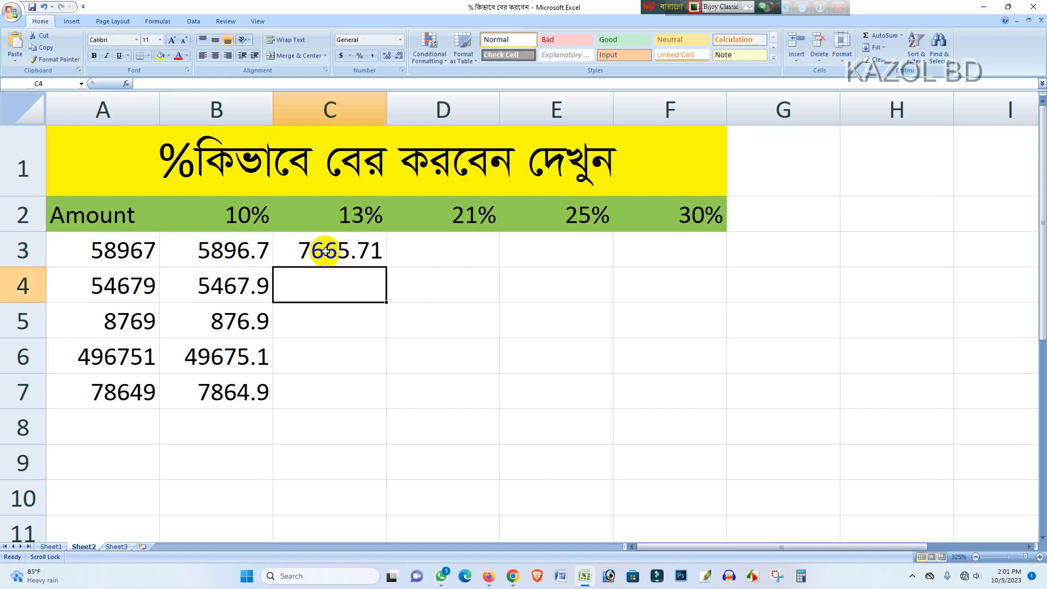
Copy the 13% formula from C3 down through C7 for the remaining amounts.
left_click(126, 251)
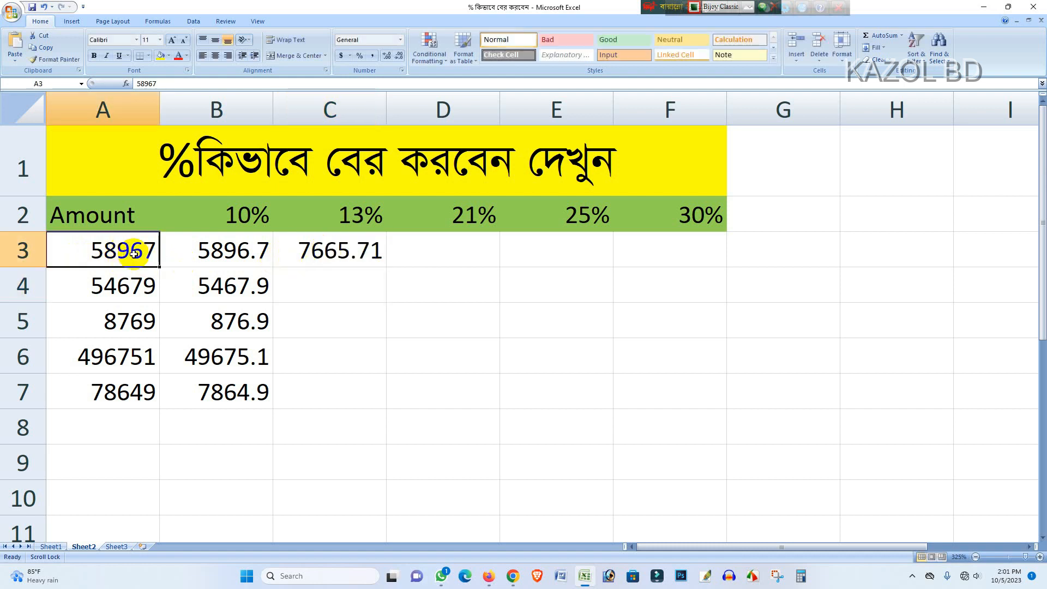
left_click(344, 248)
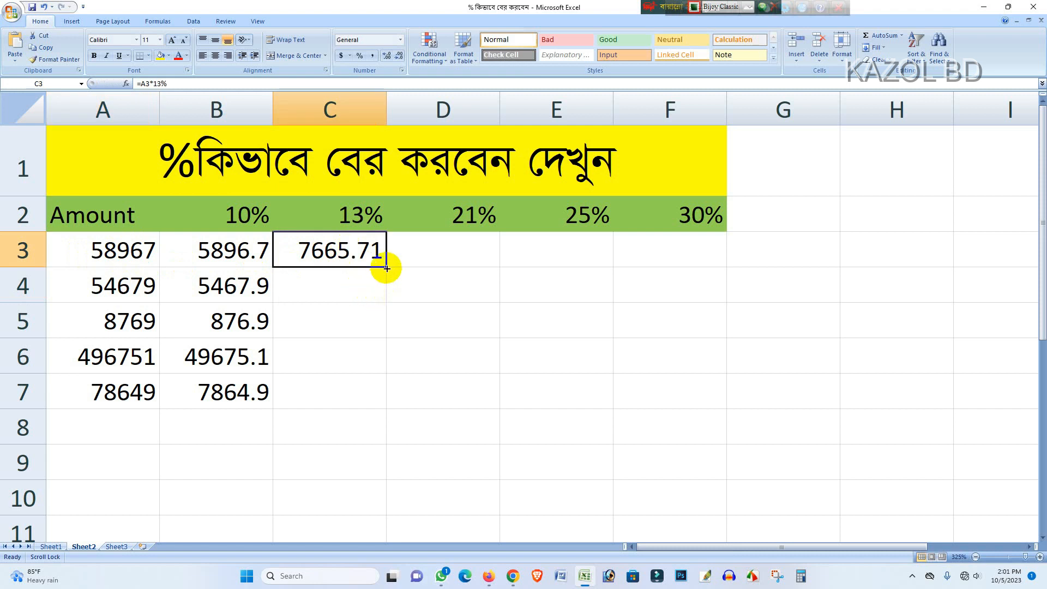
left_click_drag(387, 269, 380, 404)
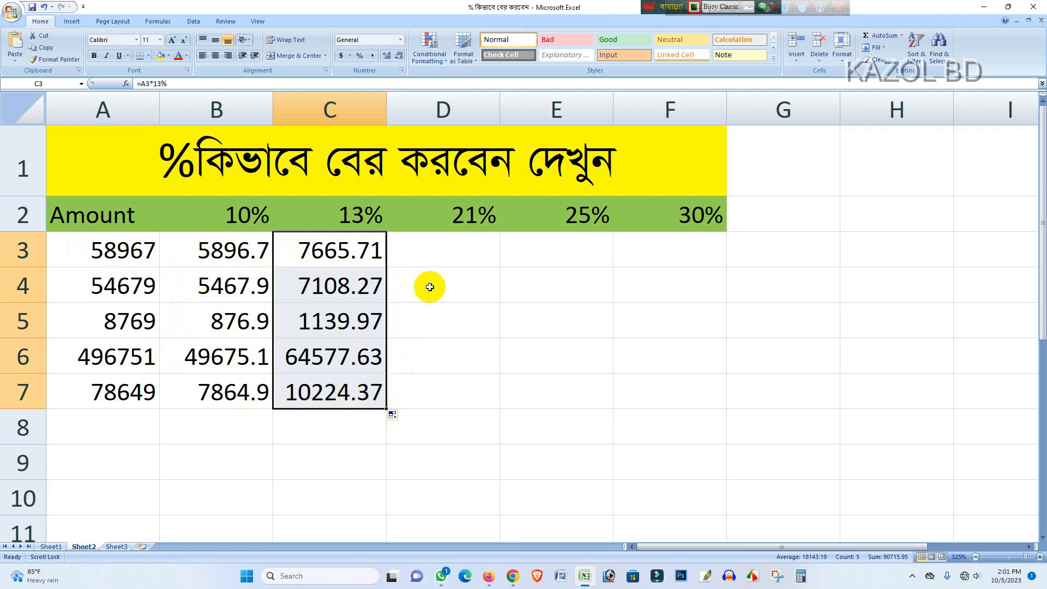
Enter the formula =A3*21% in cell D3 and copy it down through D7.
left_click(447, 256)
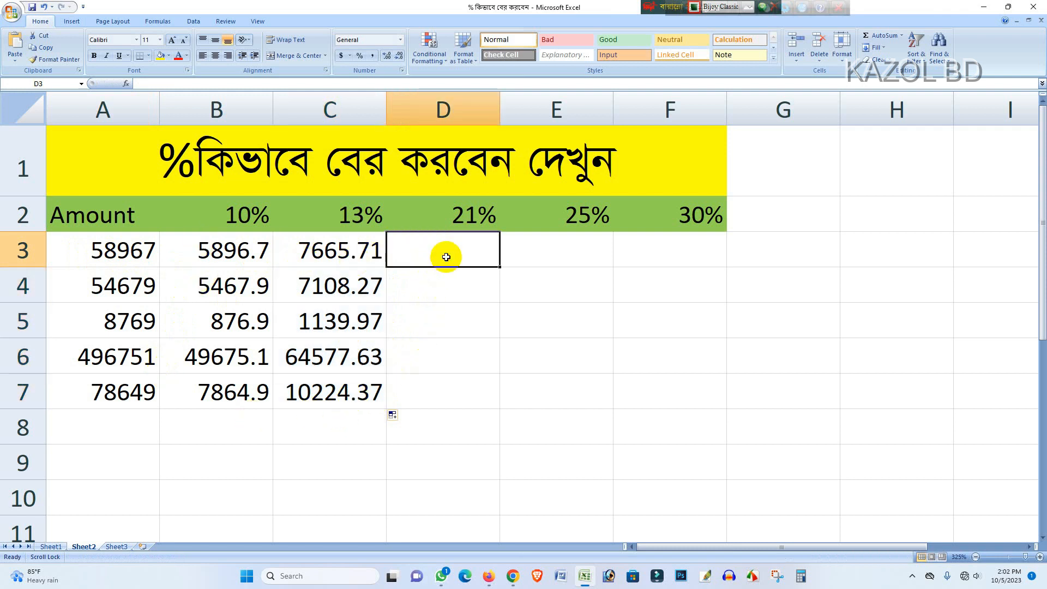
type("=")
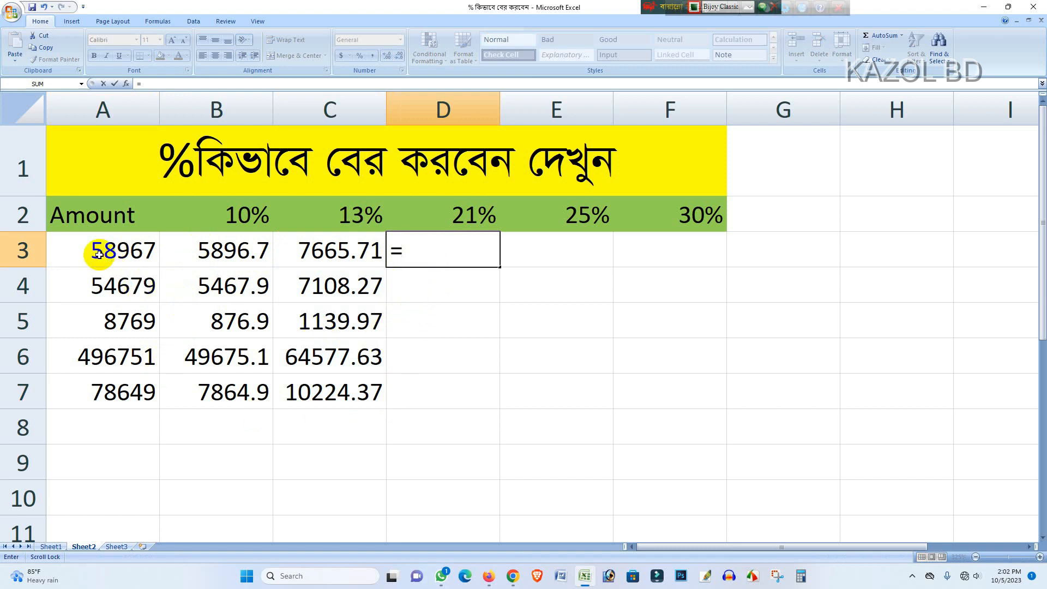
left_click(119, 251)
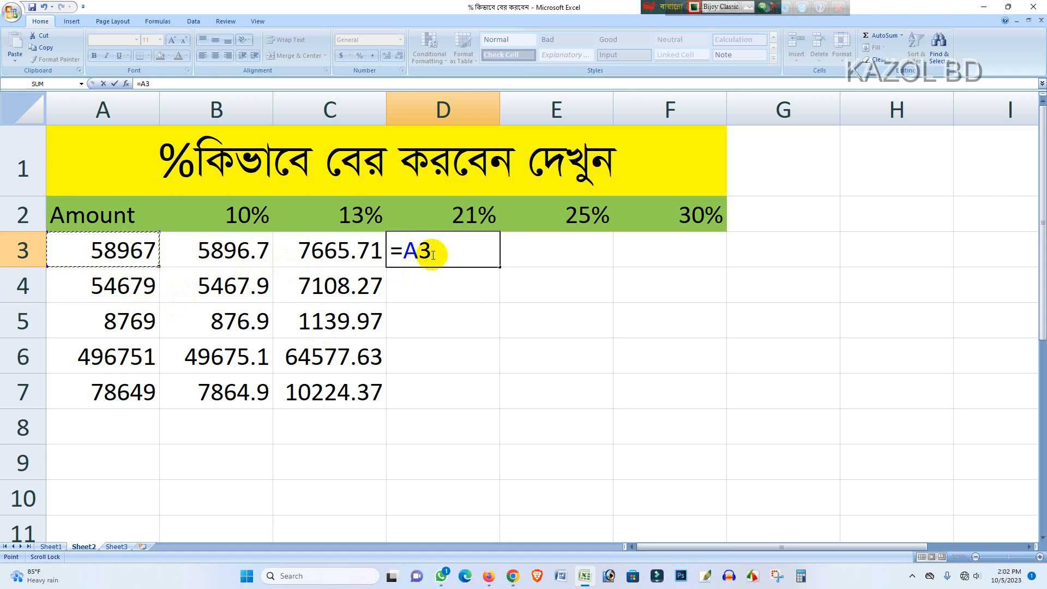
type("*")
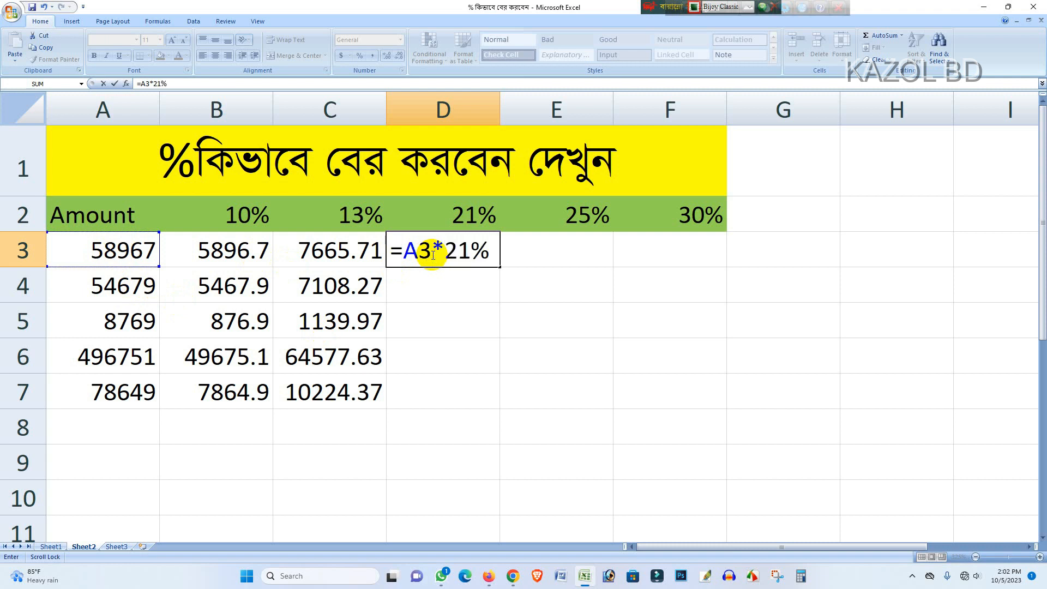
key("Return")
left_click(432, 255)
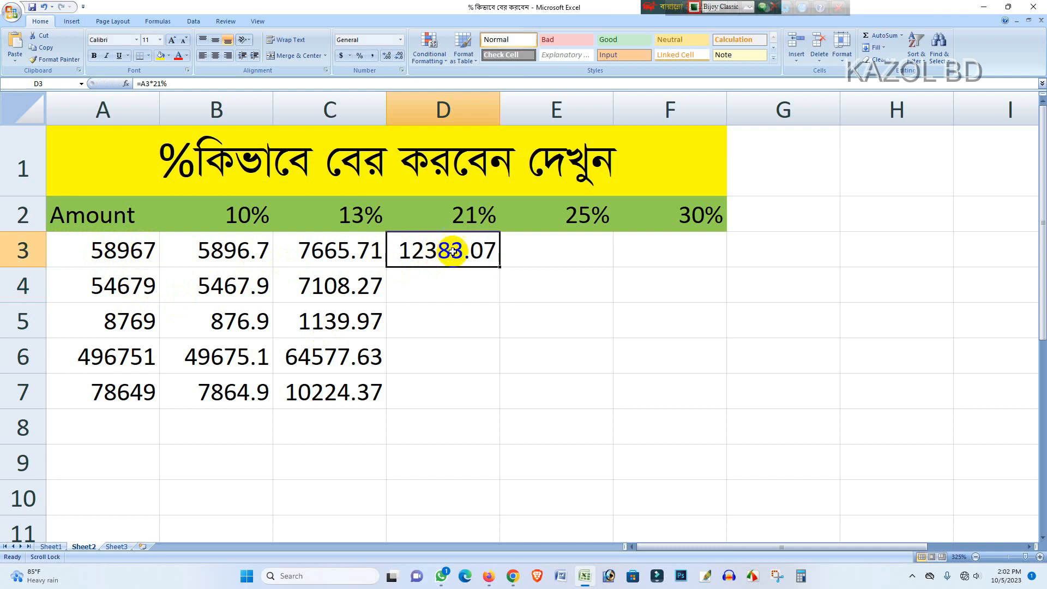
left_click_drag(498, 267, 487, 393)
Enter the formula =A3*25% in cell E3 and copy it down through E7.
left_click(538, 252)
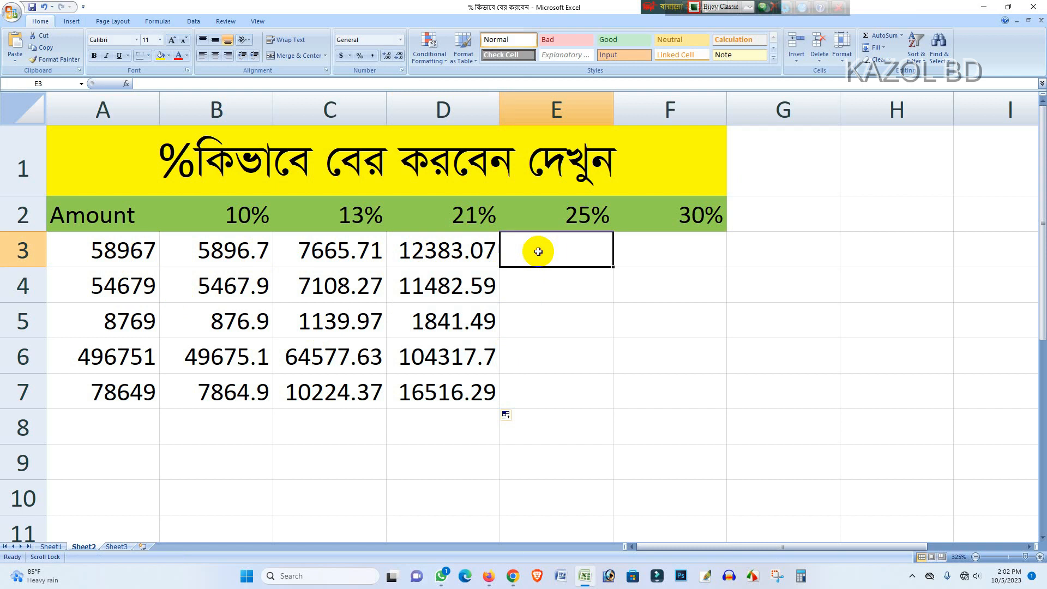
type("=")
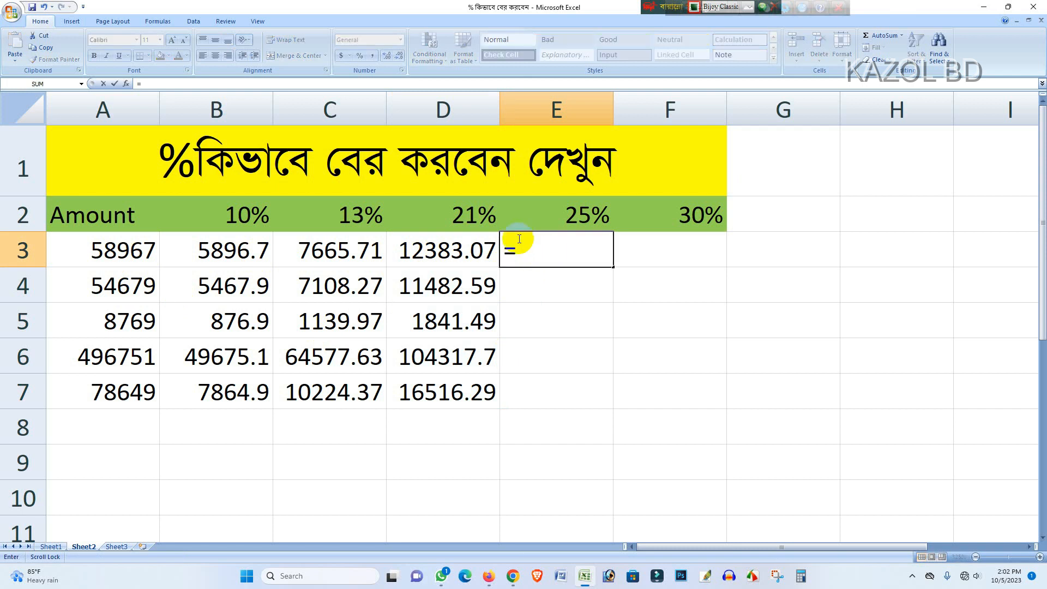
left_click(123, 256)
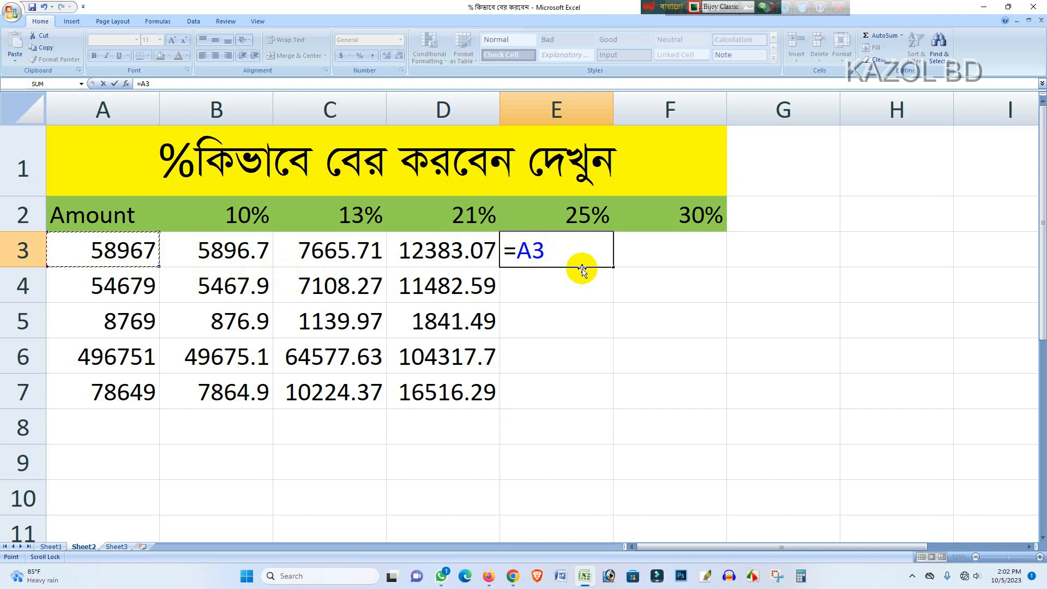
type("*")
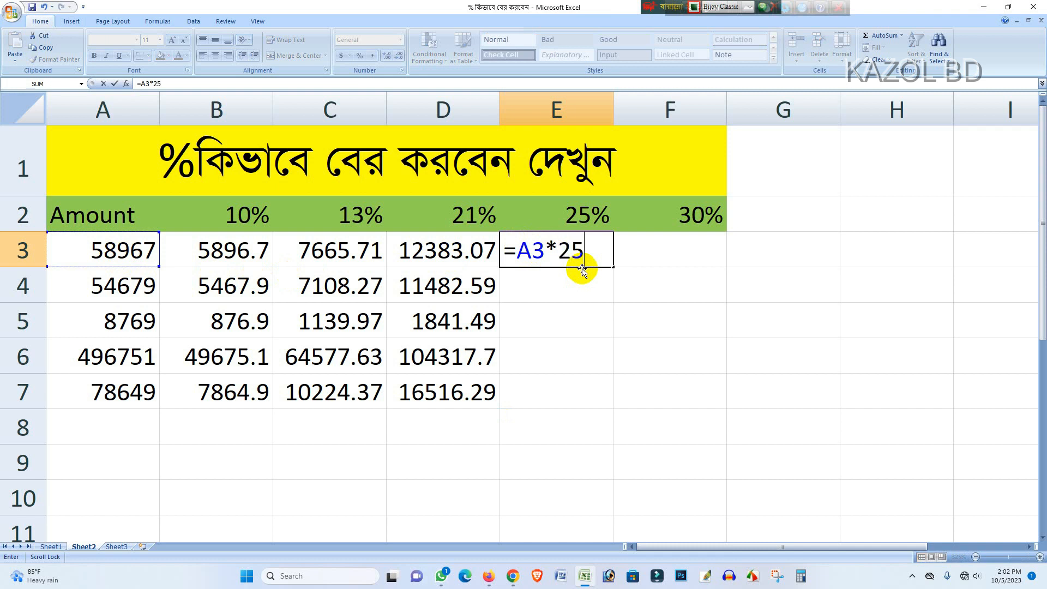
type("25%")
key("Return")
left_click(567, 254)
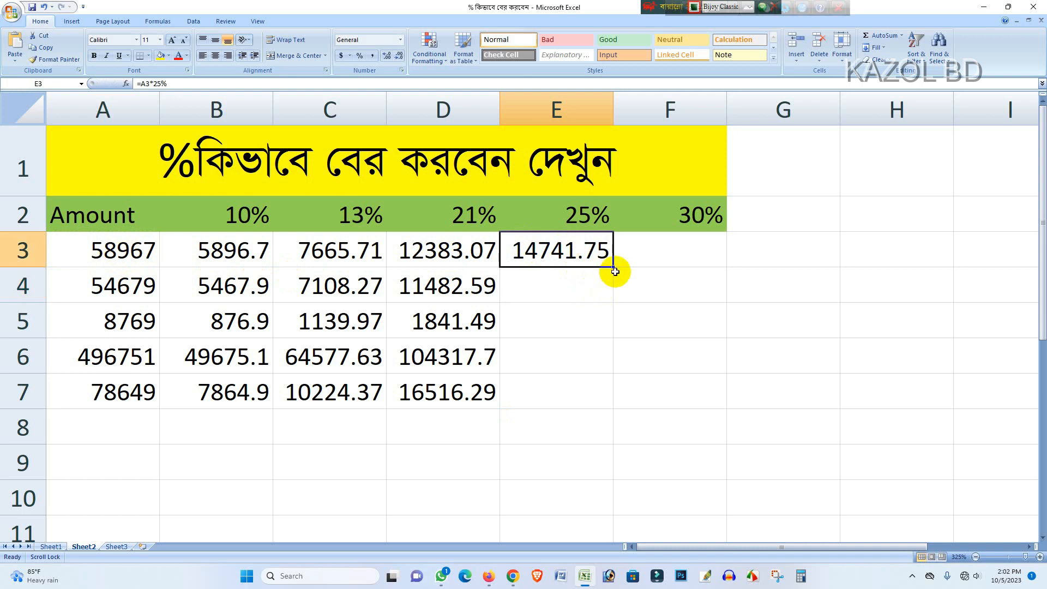
left_click_drag(615, 268, 604, 401)
Enter the formula =A3*30% in cell F3 and copy it down through F7.
left_click(662, 252)
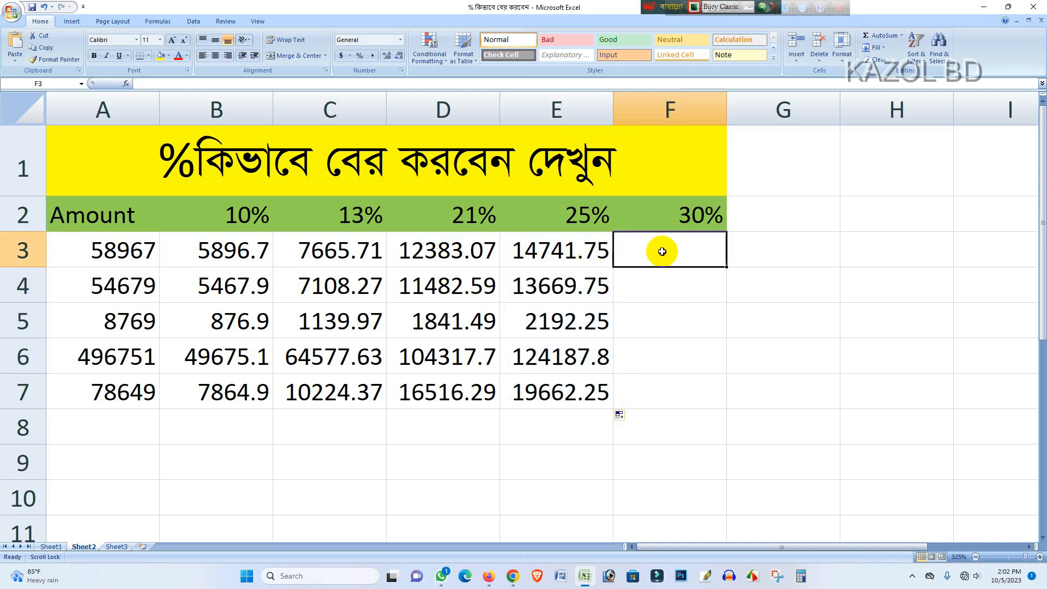
type("=")
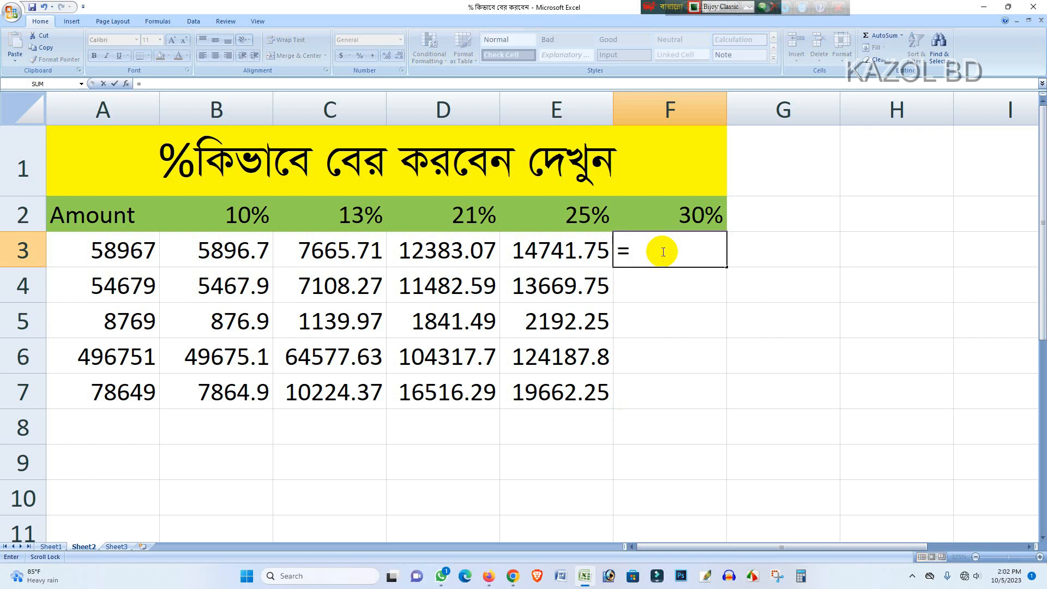
left_click(109, 250)
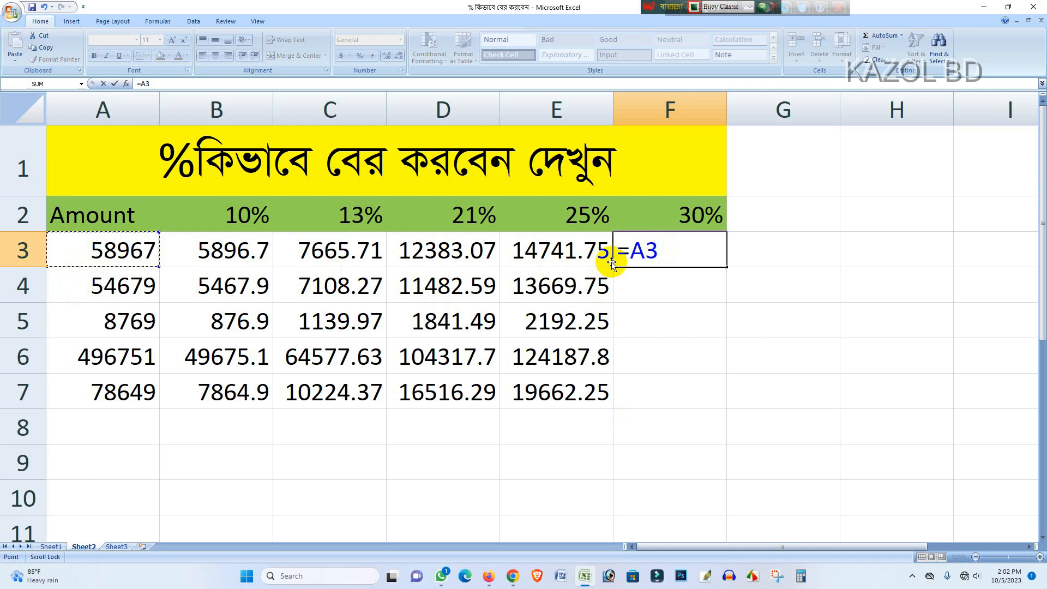
type("*30")
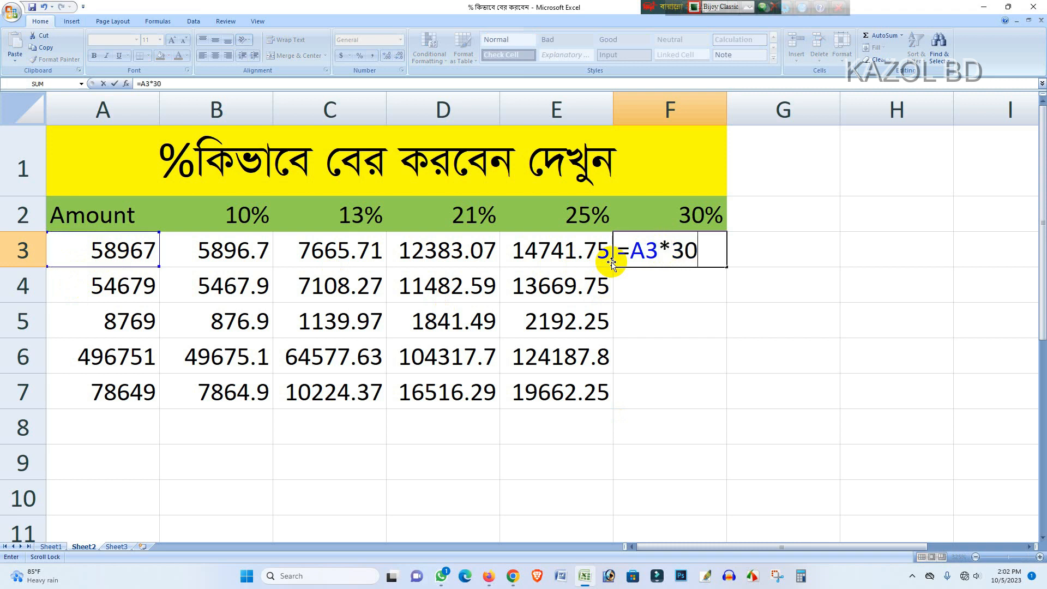
type("%")
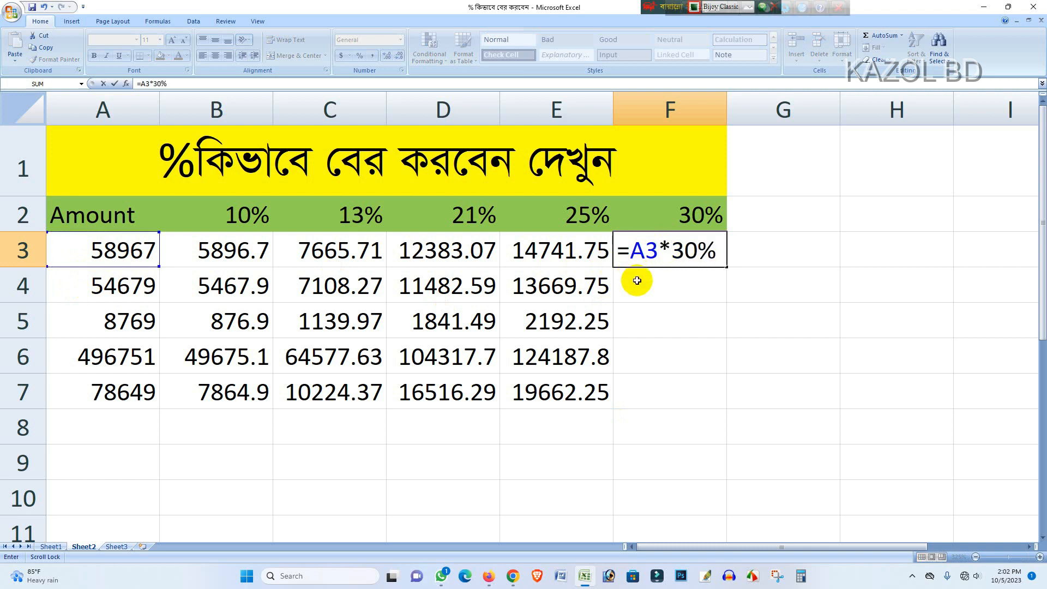
key("Return")
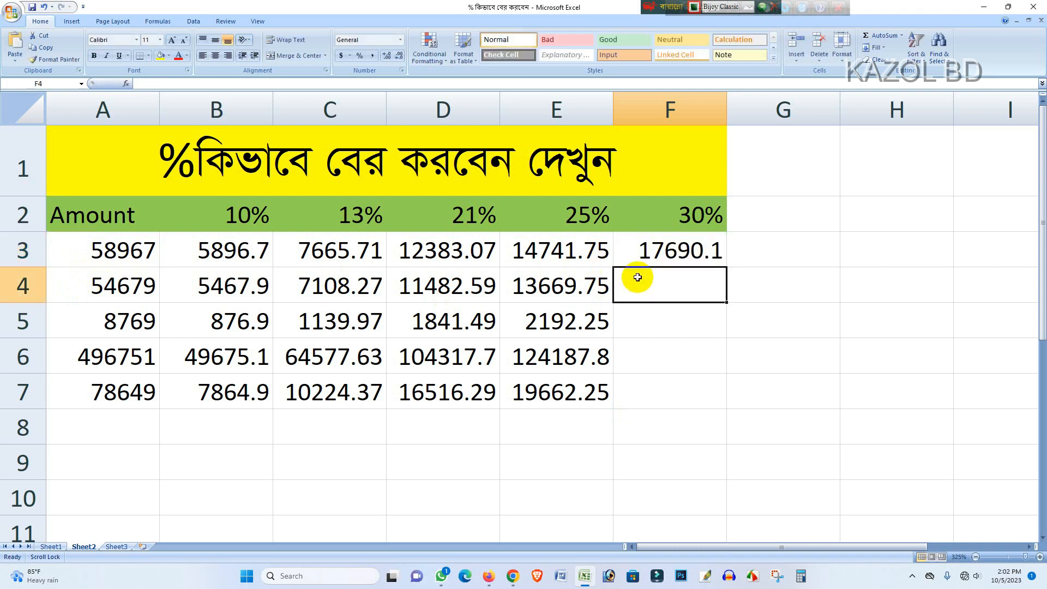
left_click(694, 257)
left_click_drag(726, 268, 723, 396)
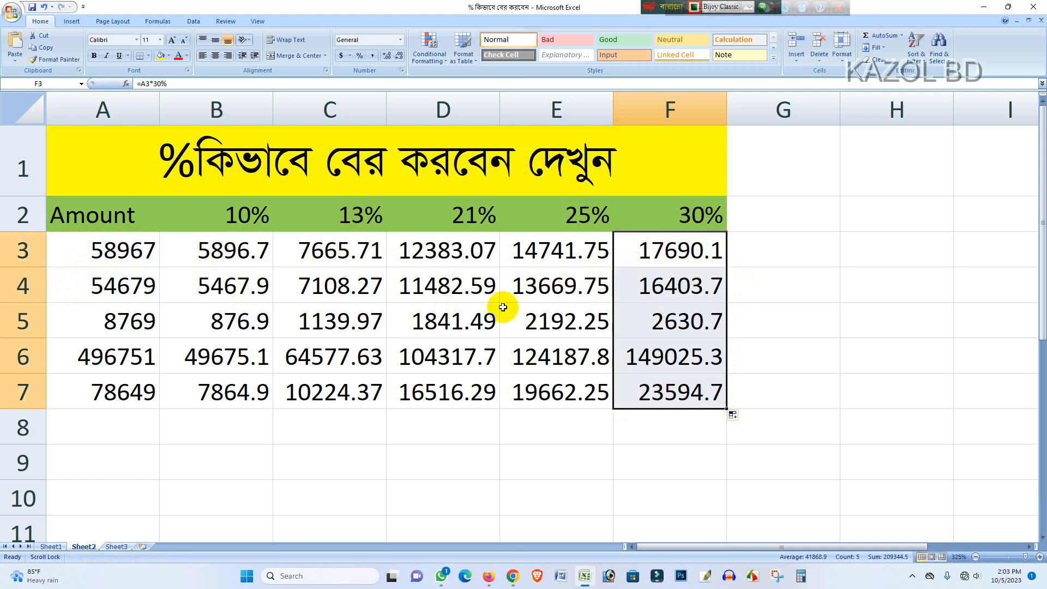
Fill the empty cells A8 to F8 below the table with the standard green color.
left_click(122, 425)
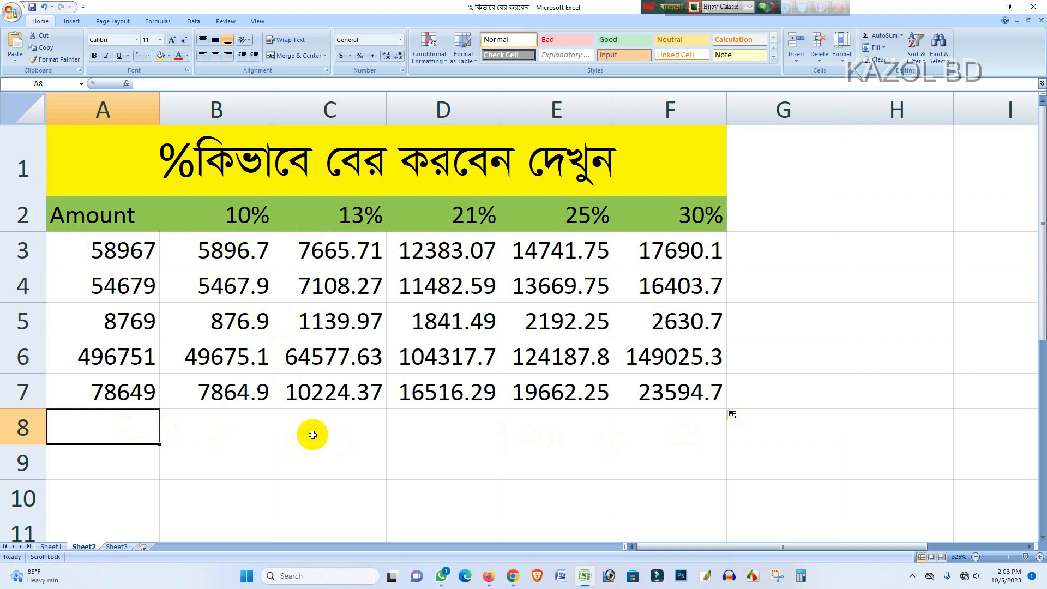
left_click(306, 437)
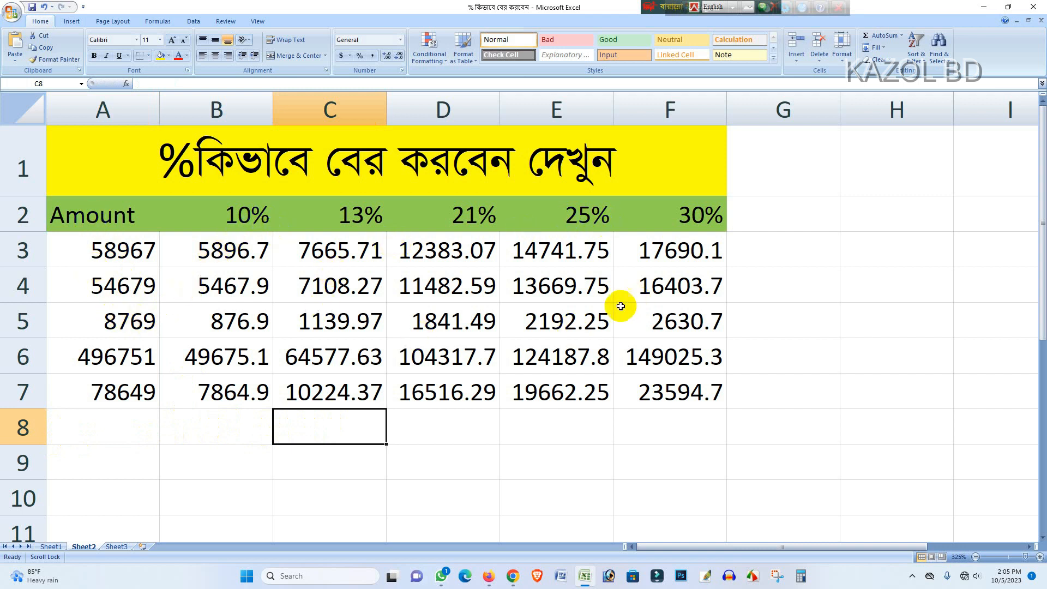
left_click_drag(136, 427, 657, 426)
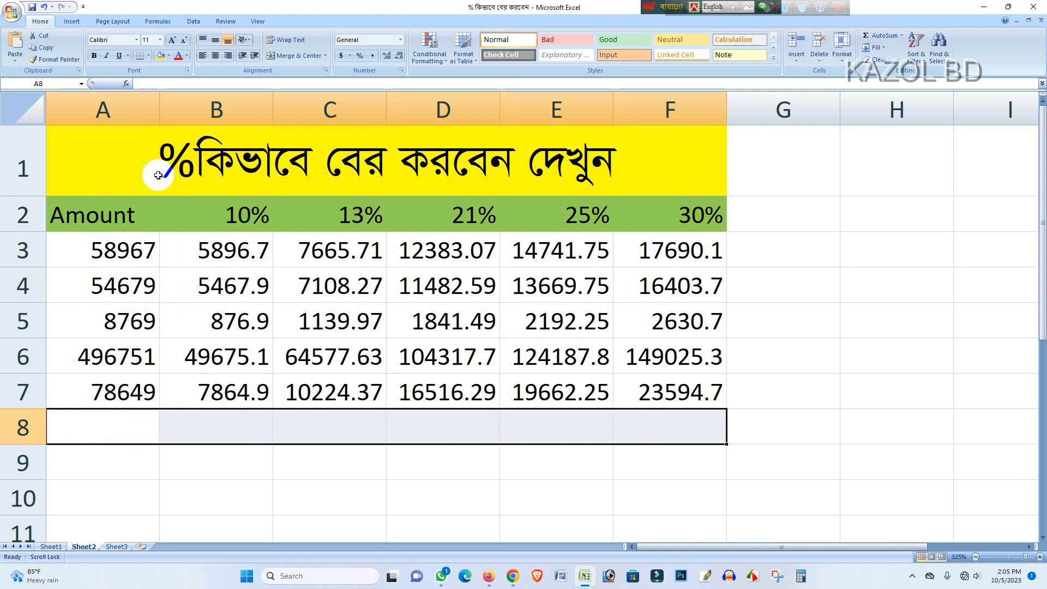
left_click(168, 57)
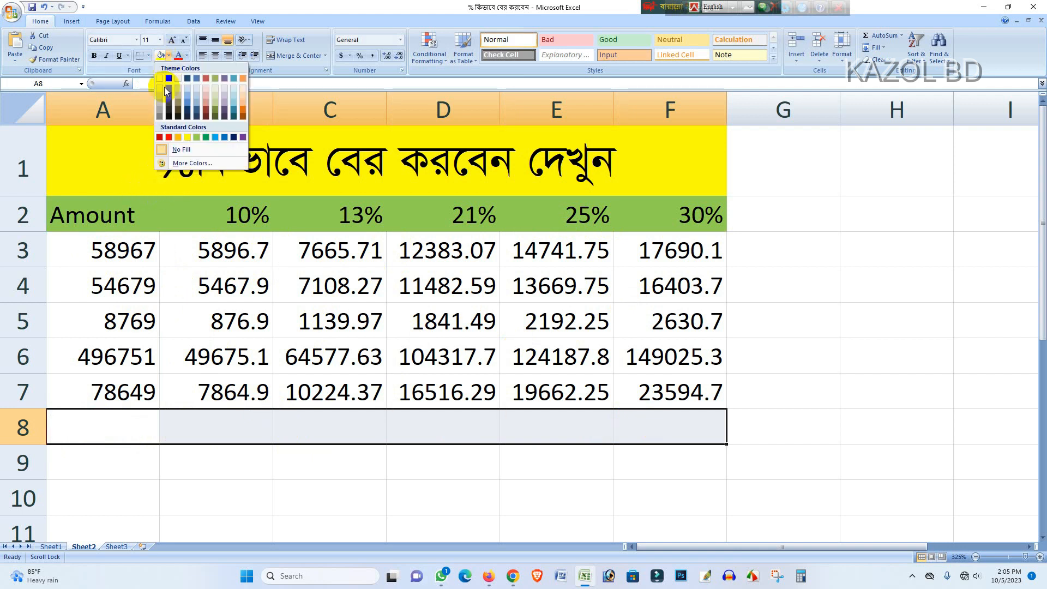
left_click(208, 136)
left_click(756, 320)
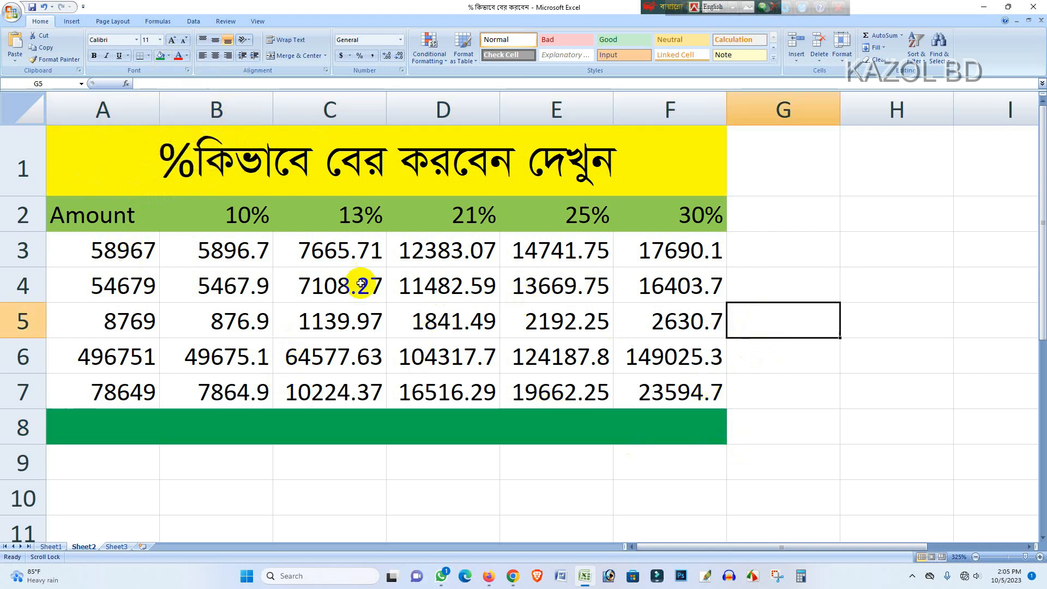
Apply All Borders to the whole table, from the title row through the green row 8 (A1:F8).
left_click_drag(49, 128, 568, 419)
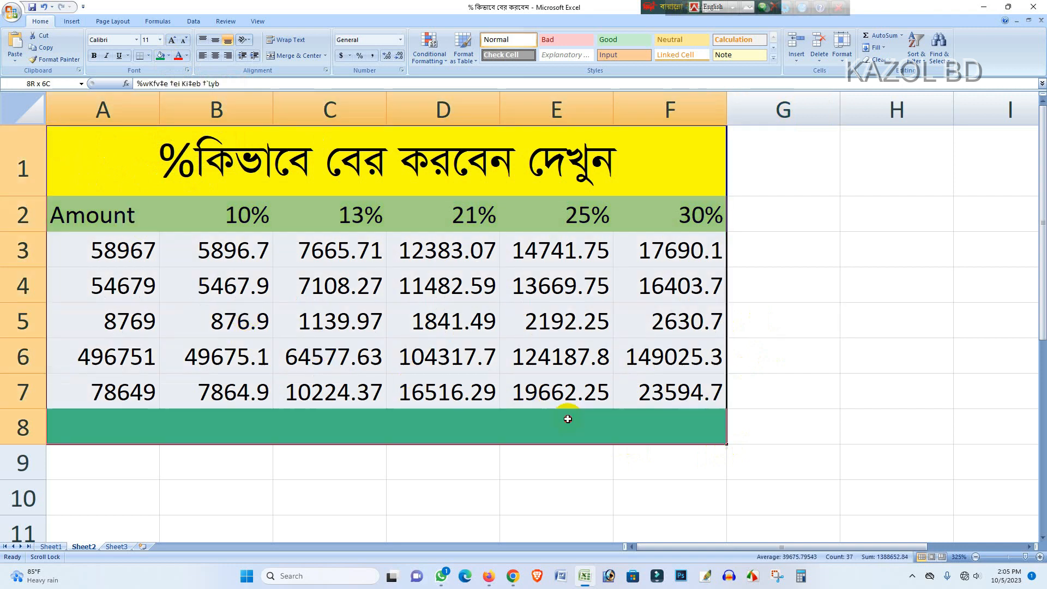
left_click_drag(684, 435, 682, 434)
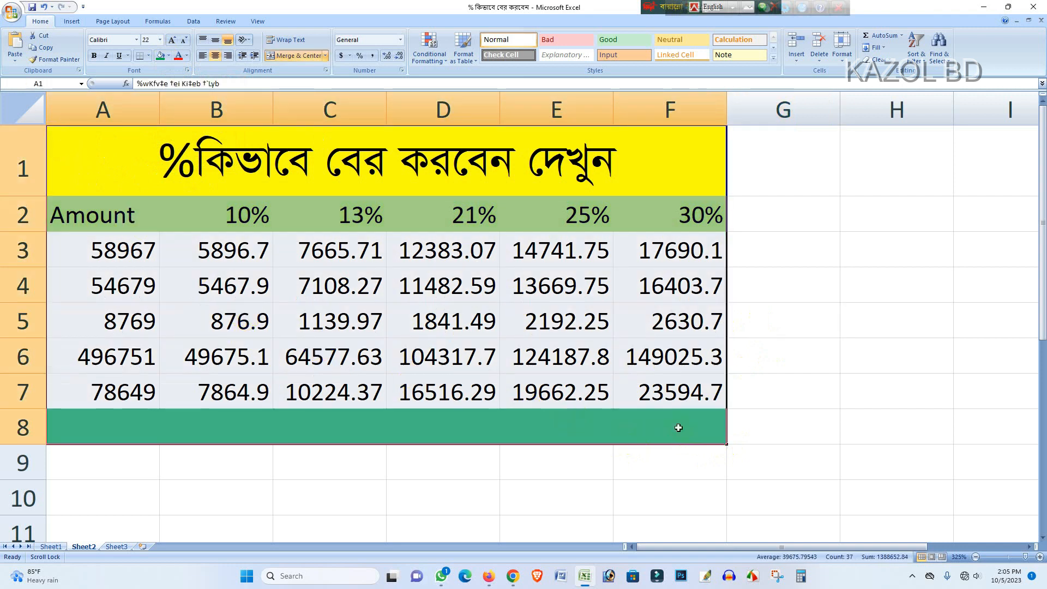
left_click(149, 56)
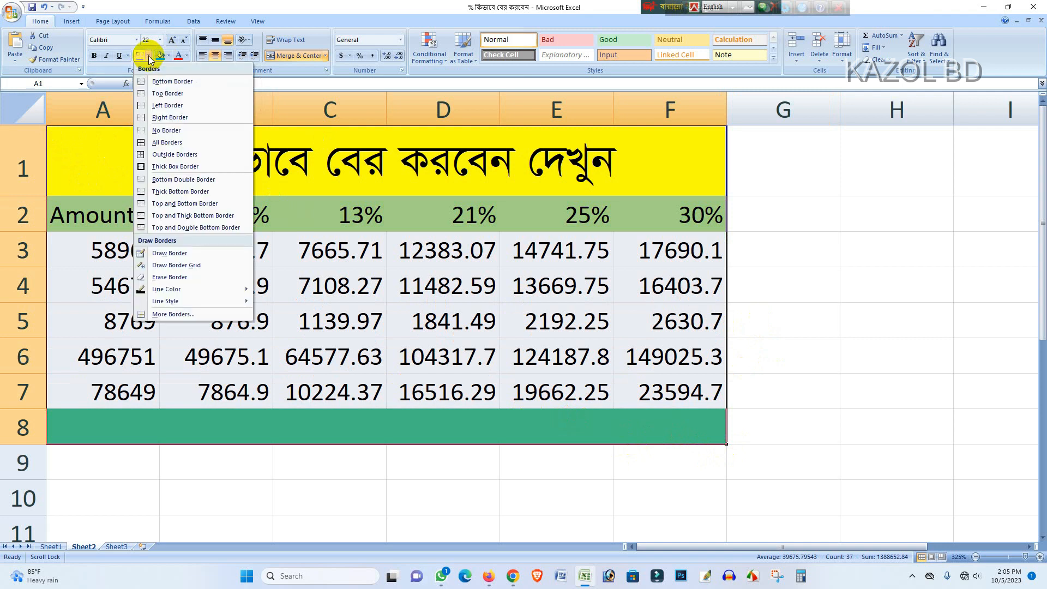
left_click(154, 144)
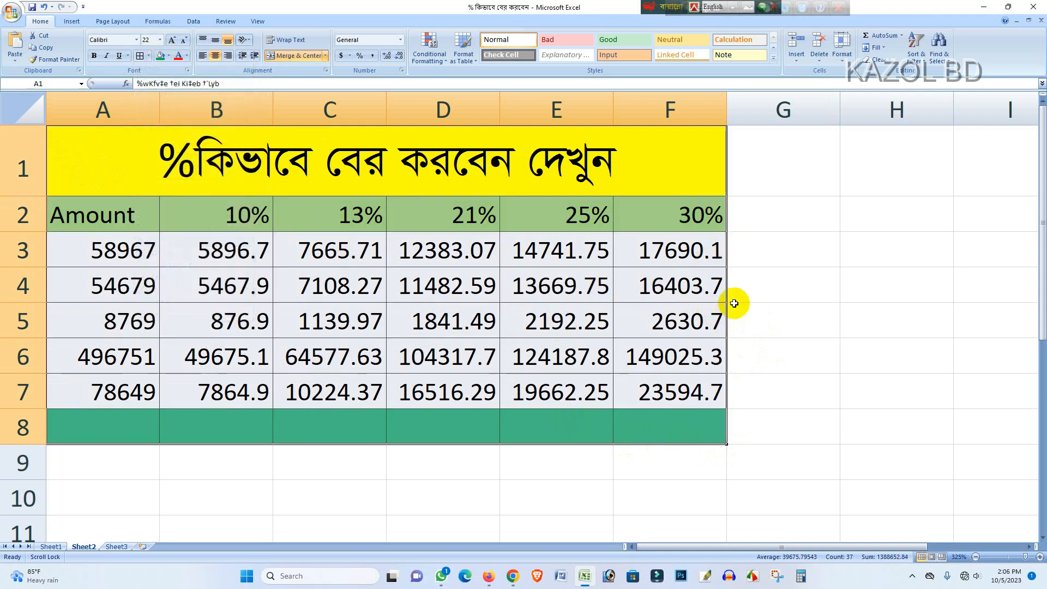
left_click(747, 254)
scroll(322, 316, "up", 2)
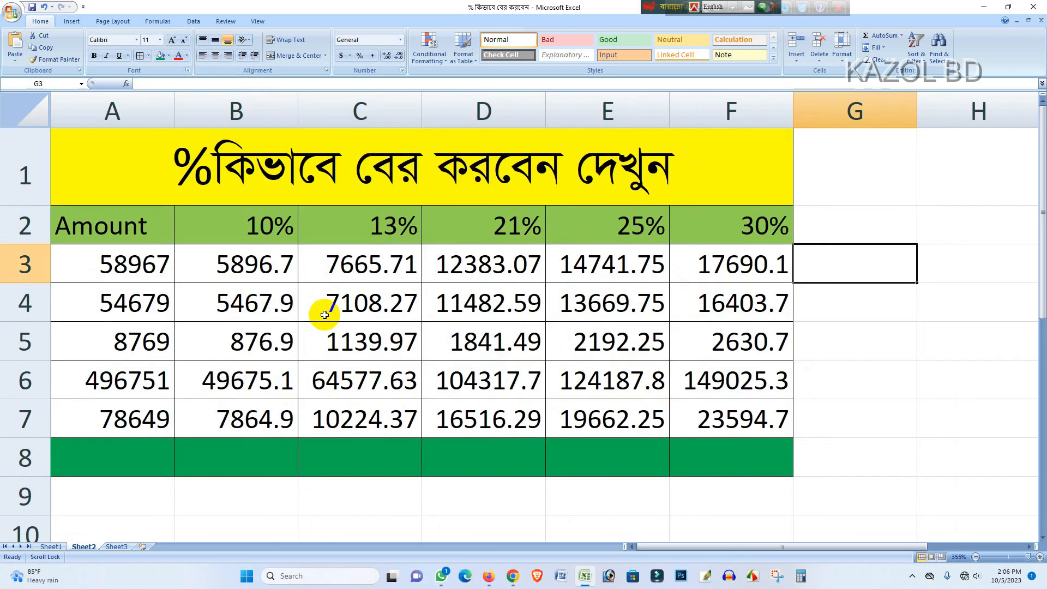